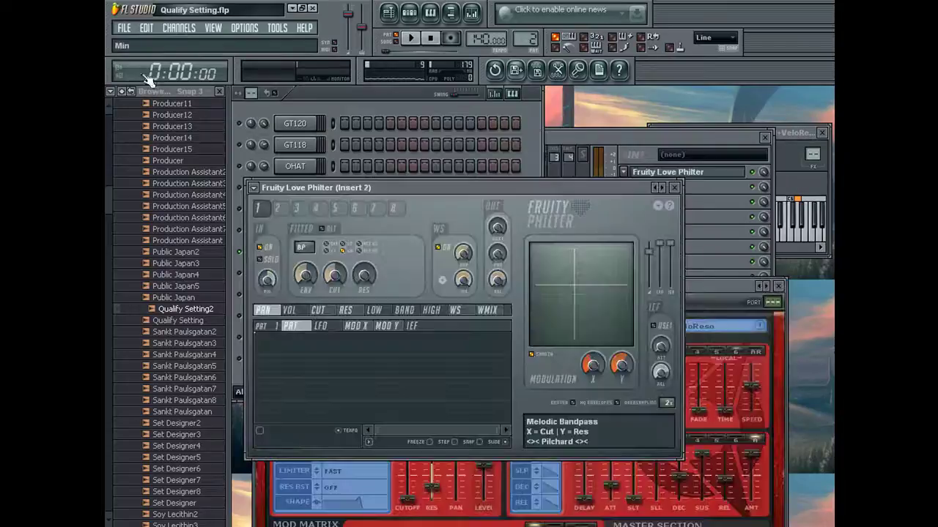
- Refresh the browser, switch to song mode, and place the Qualify Setting3 recording on the playlist track below the other audio clips
left_click(132, 92)
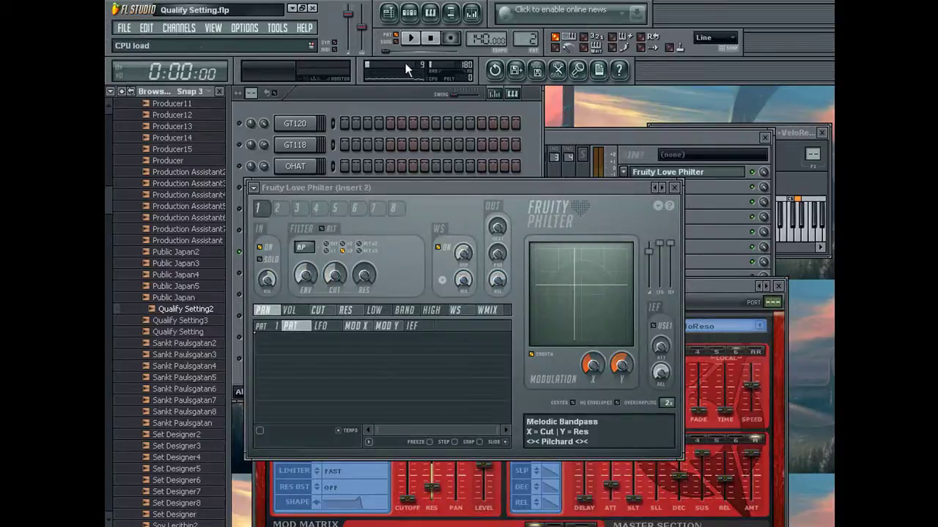
left_click(391, 42)
left_click(388, 12)
left_click_drag(215, 321, 312, 323)
- Cut off the part of the Qualify Setting3 clip that runs past bar 17 in the playlist
left_click_drag(376, 109, 583, 108)
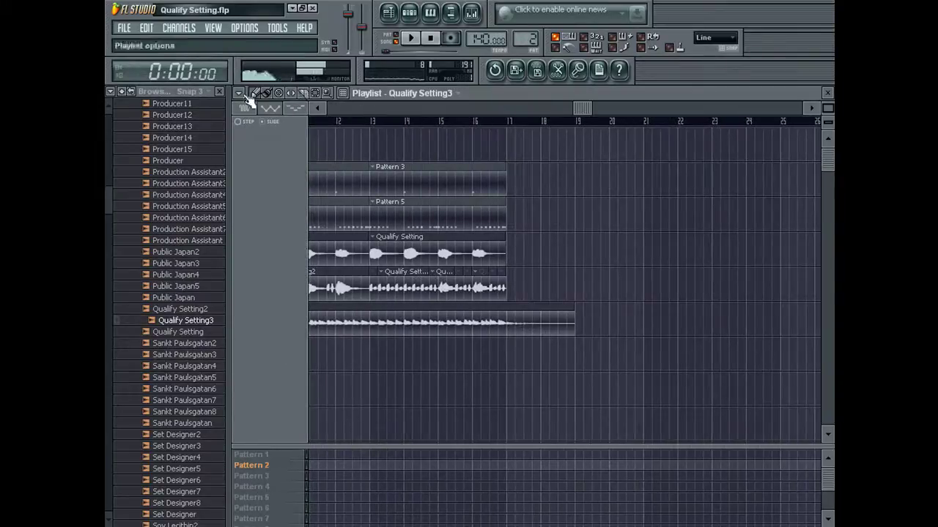
left_click(304, 93)
left_click(515, 345)
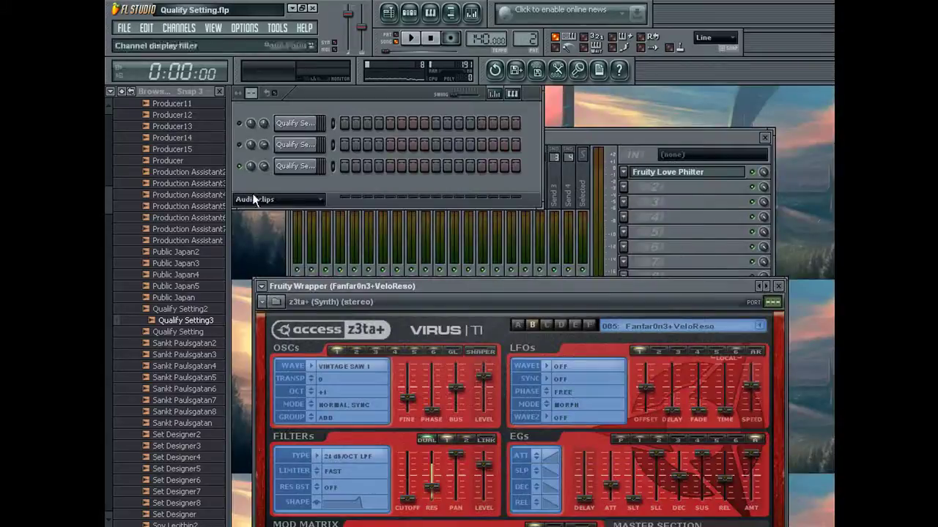
- Unmute all the audio clip channels and set the channel display filter to All
right_click(239, 164)
left_click(262, 208)
left_click(265, 201)
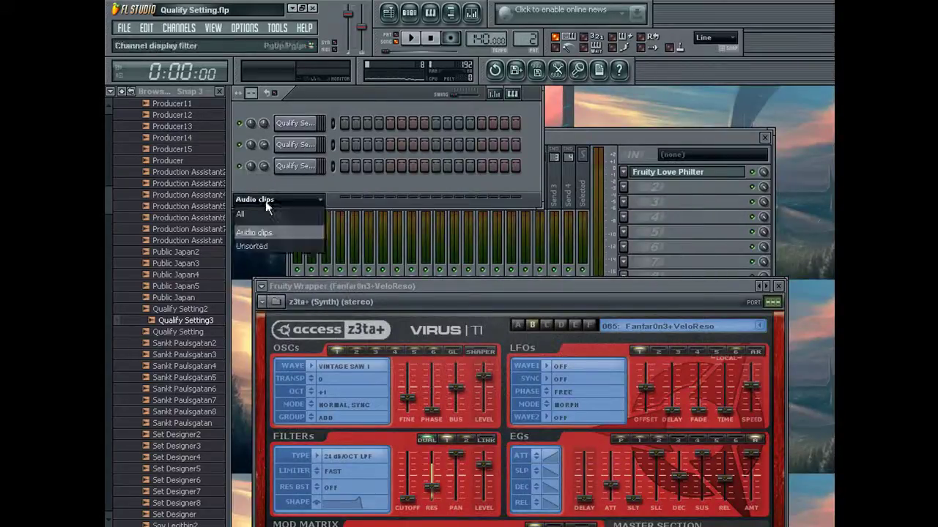
left_click(245, 211)
- Play the song from the start and check the mixer levels and the channel activity
left_click(301, 255)
left_click(301, 255)
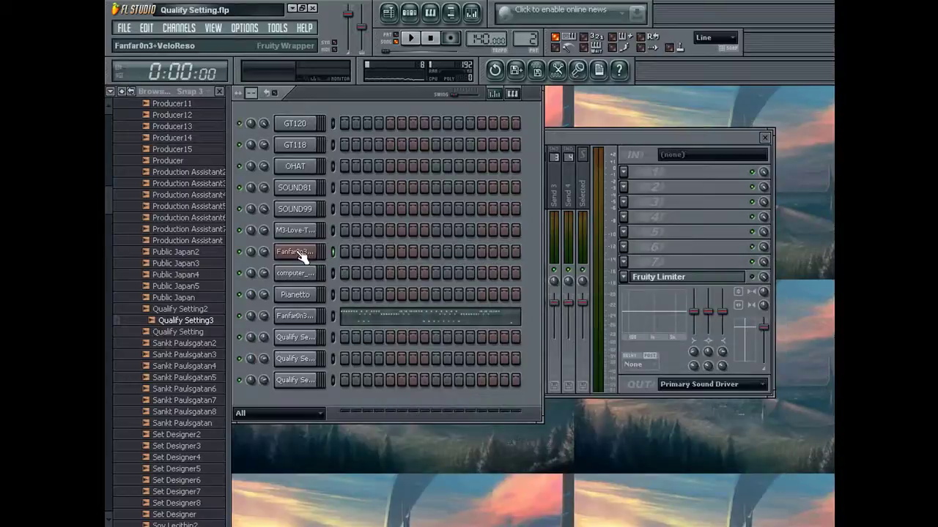
key("space")
left_click(632, 275)
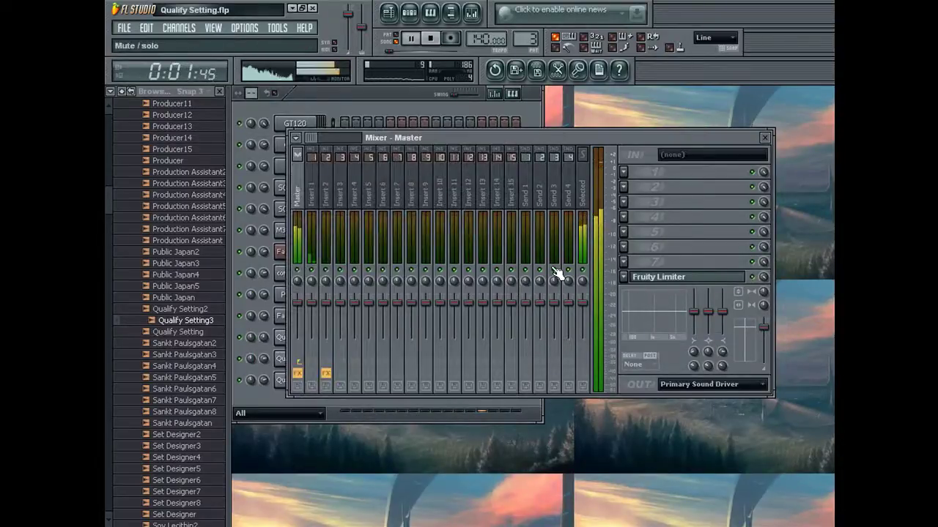
left_click(382, 93)
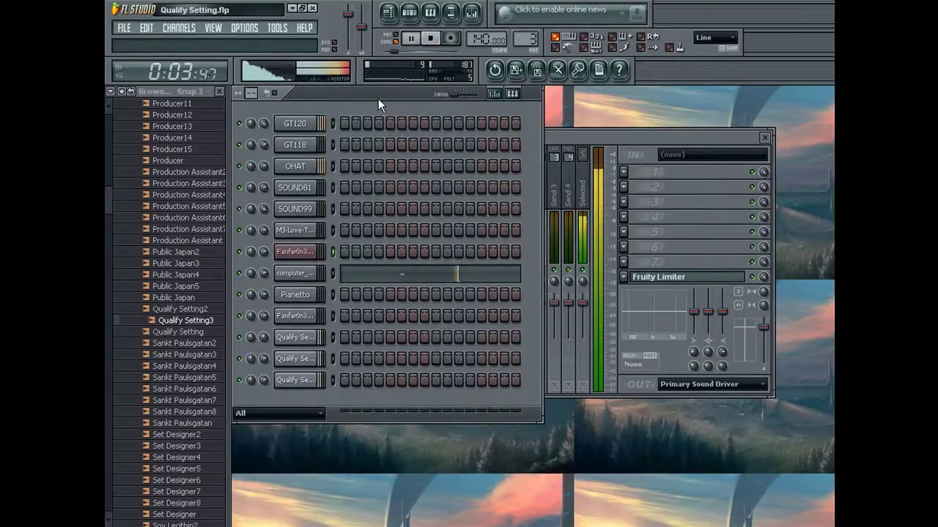
- Open the Fanfar0n3+VeloReso synth channel, stop playback, and audition several notes on its test keyboard
left_click(296, 251)
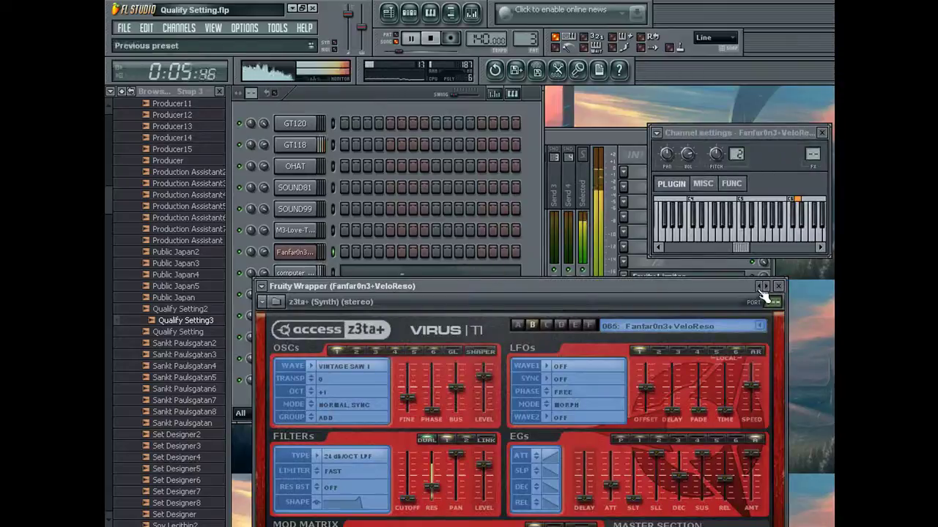
left_click(785, 224)
key("space")
left_click(783, 236)
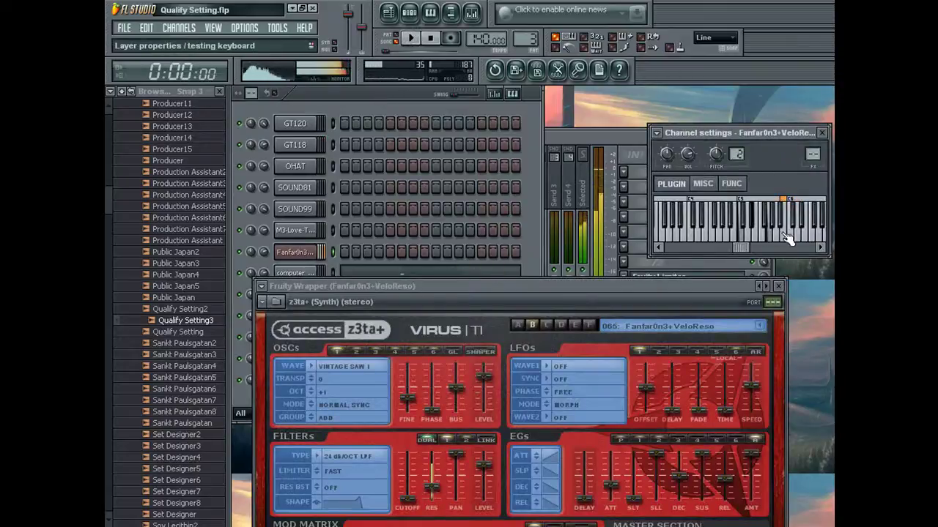
left_click(744, 234)
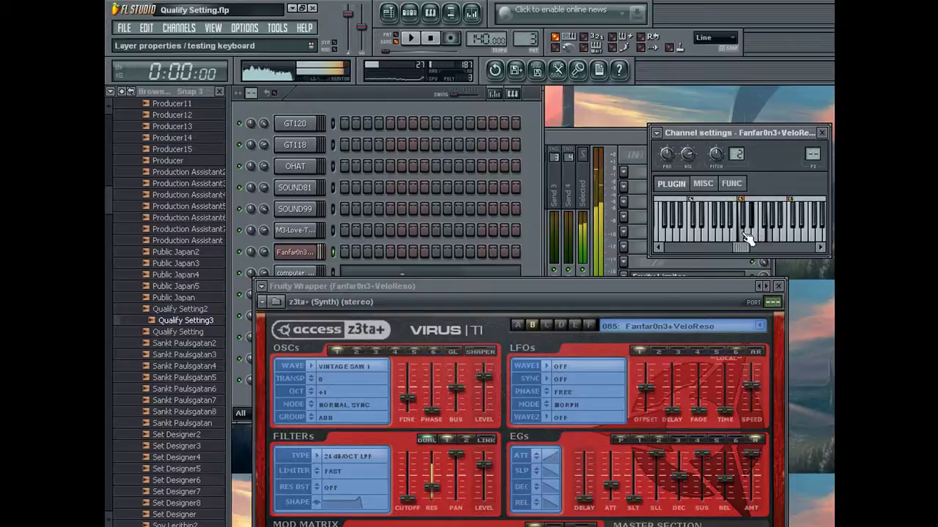
left_click(749, 231)
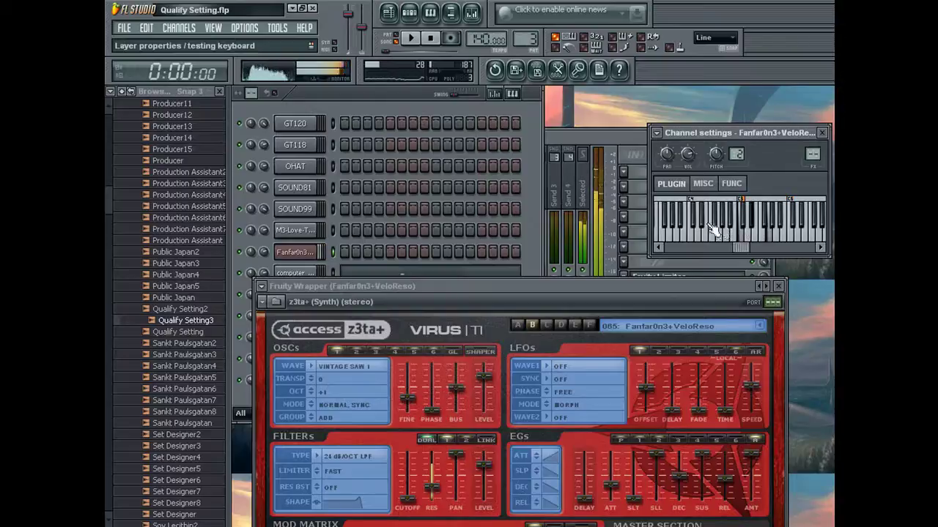
- Change the z3ta+ synth preset to Br4zz-matik 2
left_click(769, 287)
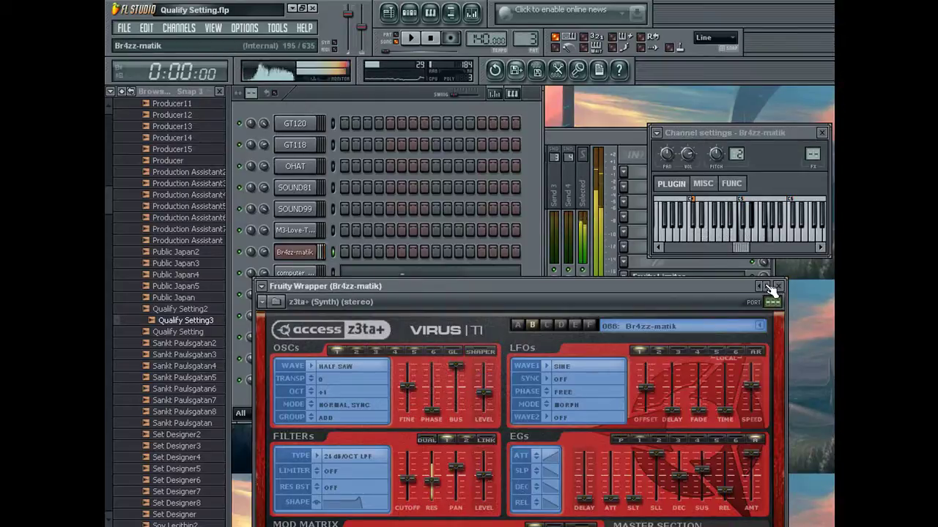
left_click(768, 286)
left_click(769, 287)
left_click(759, 287)
- Play the song through twice to rehearse a part with the Br4zz-matik 2 sound, stopping after each pass
key("space")
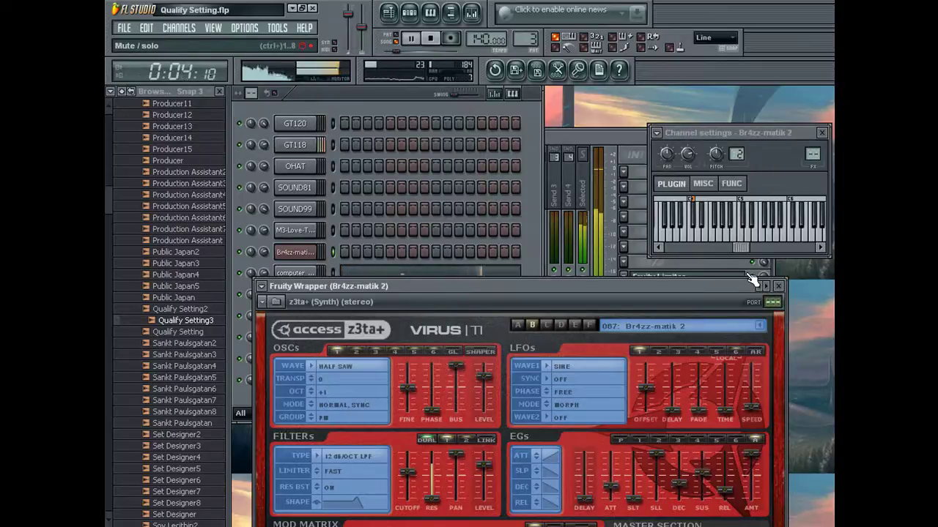
key("space")
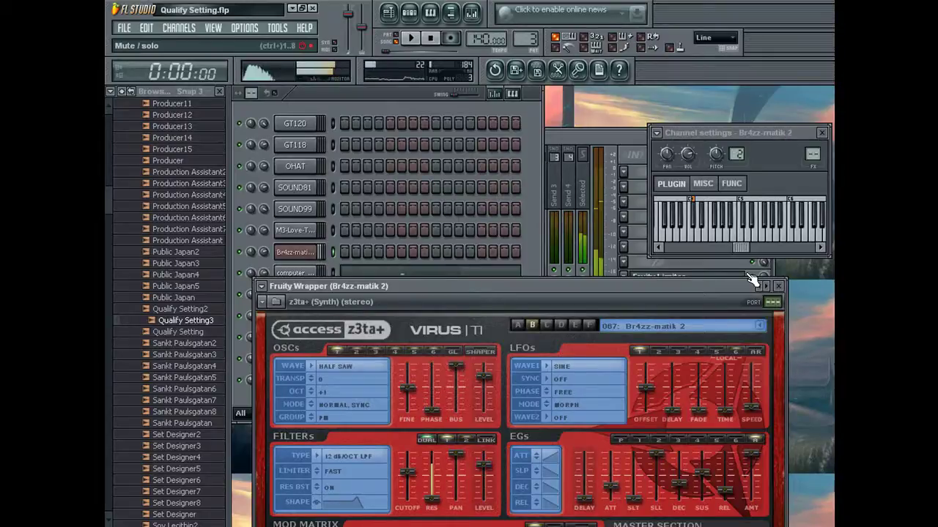
key("space")
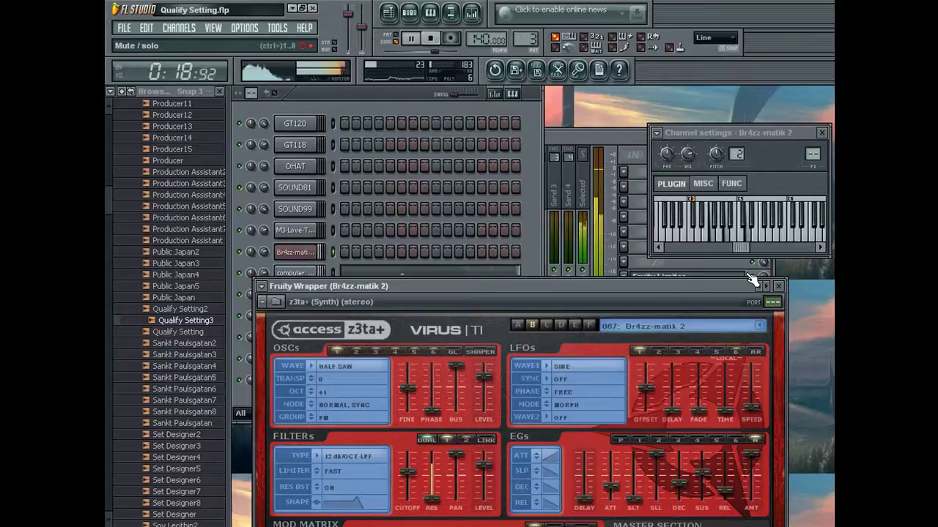
key("space")
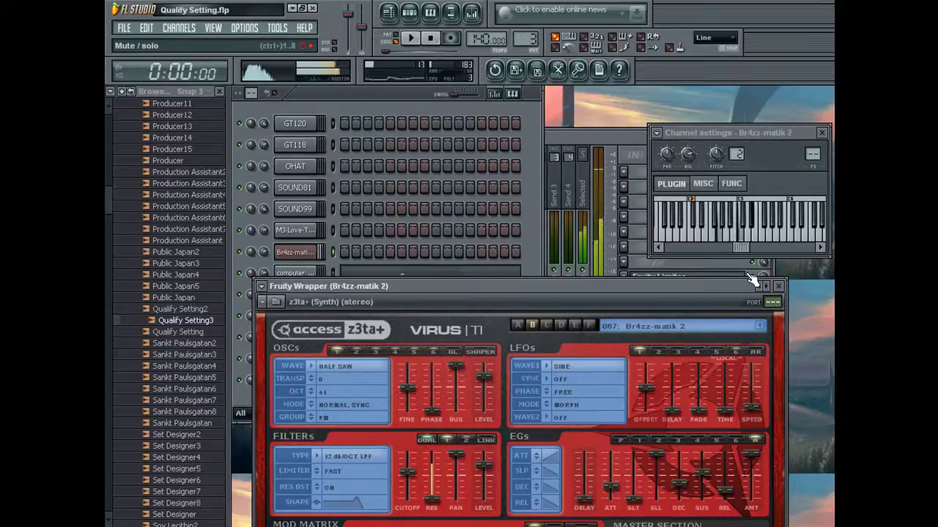
- Enable recording and record two three-note chords on the Br4zz-matik 2 channel in pattern 4
left_click(402, 87)
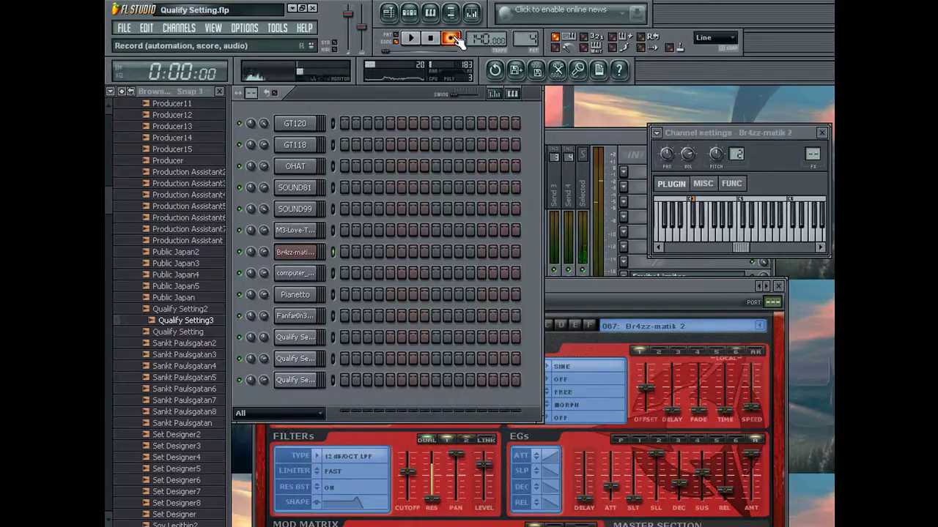
key("space")
key("space")
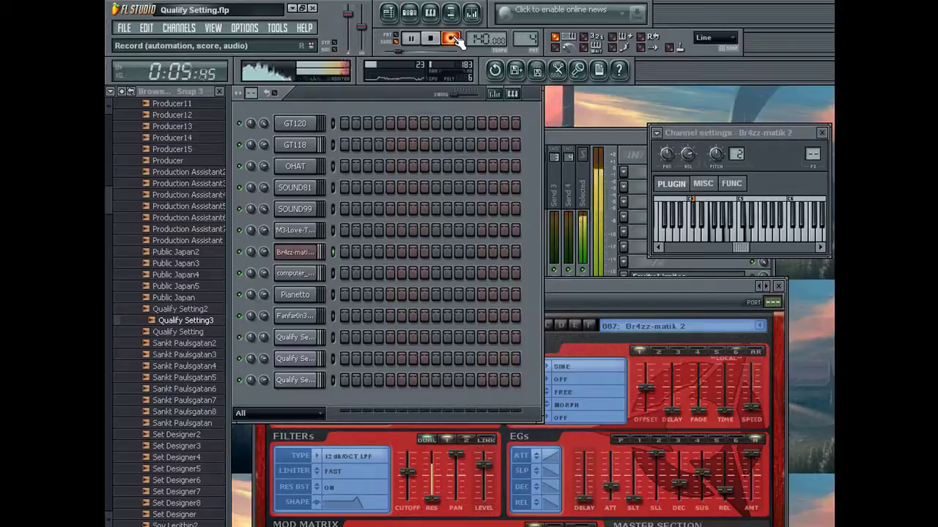
key("space")
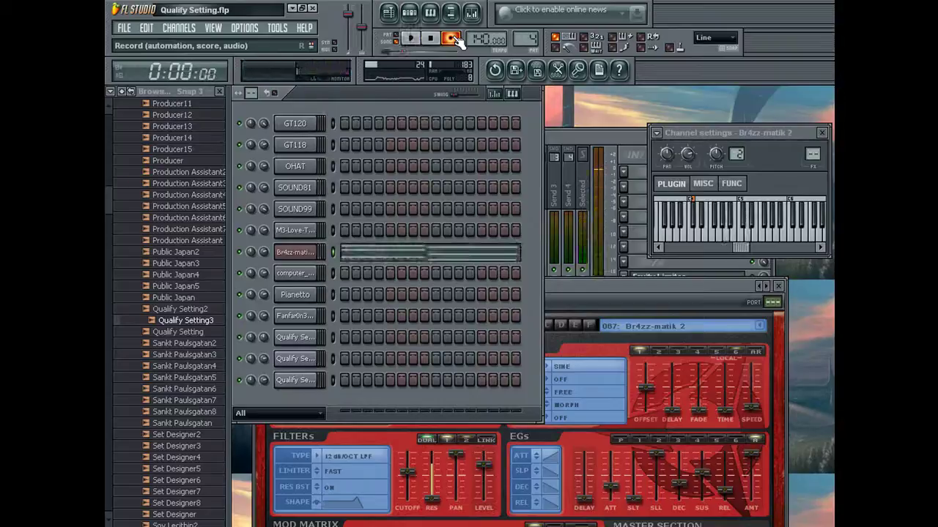
- Align the recorded chords to the grid as two-bar notes and repeat both chords from bar 5
left_click(358, 251)
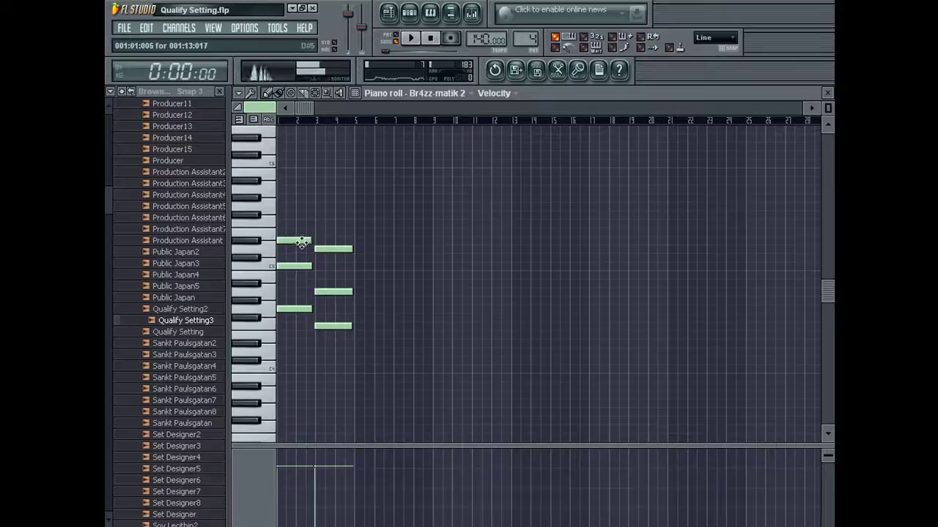
left_click(325, 326)
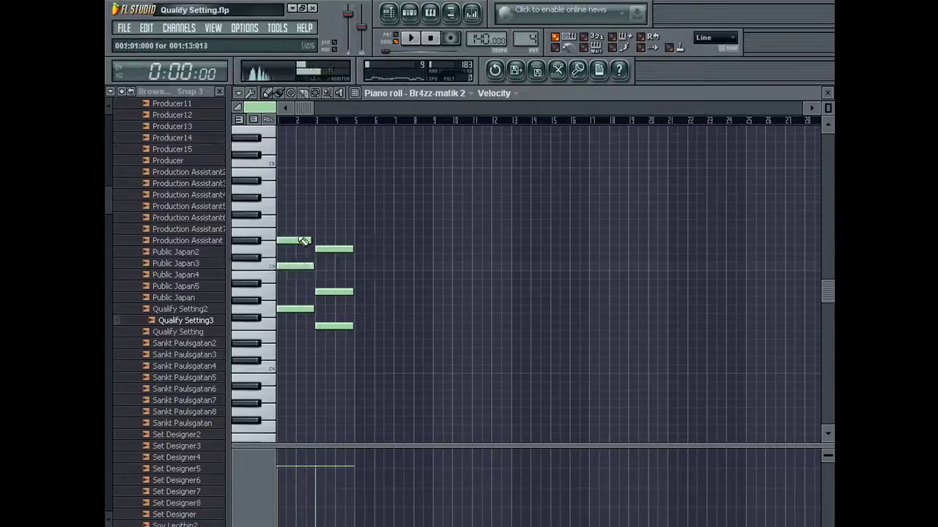
key("ctrl+a")
left_click_drag(294, 241, 370, 244)
key("space")
right_click(351, 118)
left_click(828, 93)
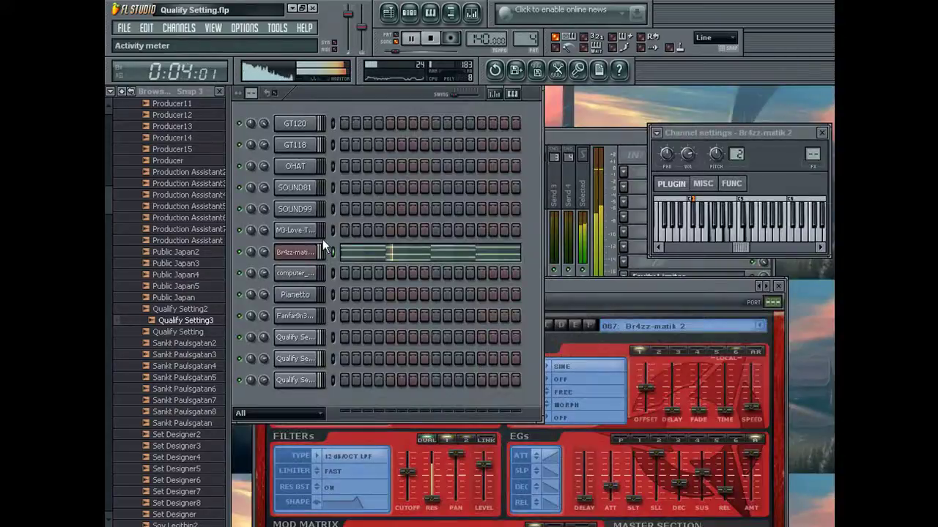
- Raise the top notes of the bar 5 and bar 7 chords to F5 and G5, and add an A5 note at bar 1
left_click(431, 253)
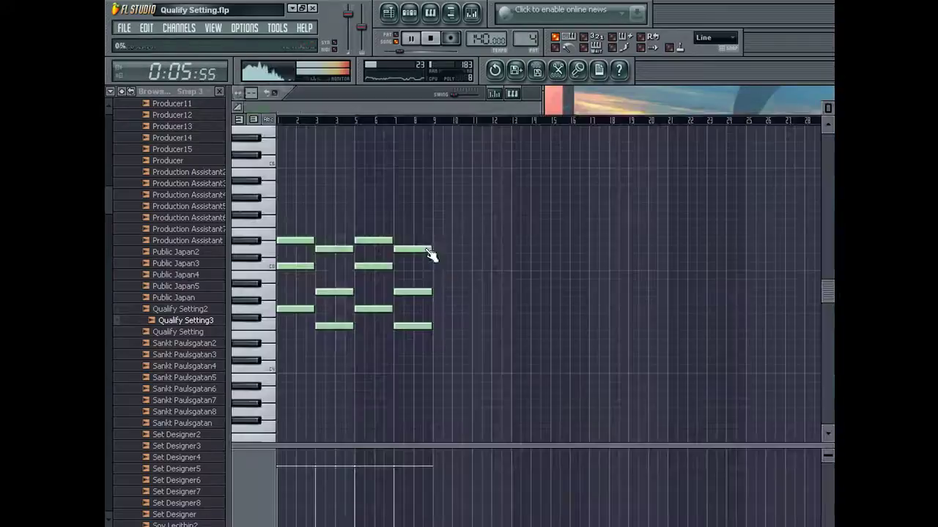
mouse_move(381, 240)
left_mouse_down()
mouse_move(381, 222)
mouse_move(412, 221)
mouse_move(409, 209)
left_mouse_up()
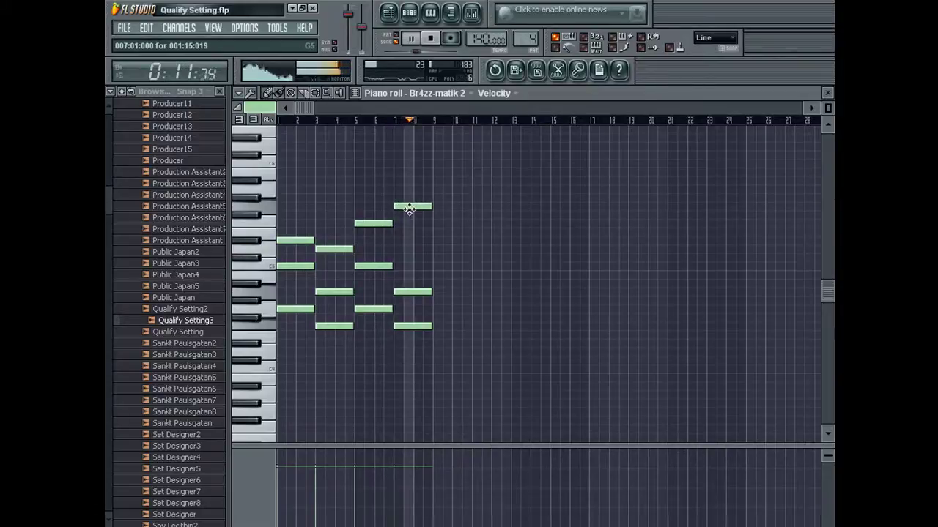
left_click(287, 190)
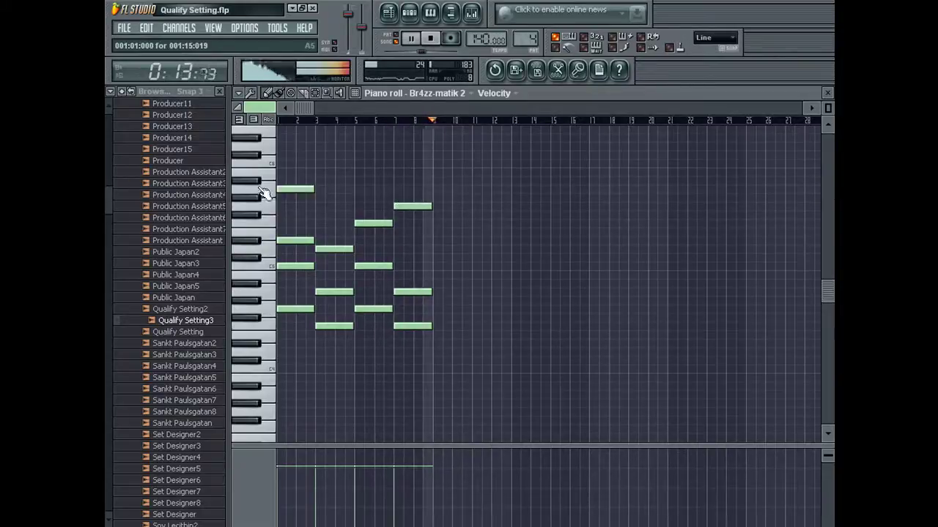
- Select all the chords in the piano roll and duplicate the eight-bar sequence from bar 9
key("ctrl+a")
left_click_drag(308, 109, 749, 116)
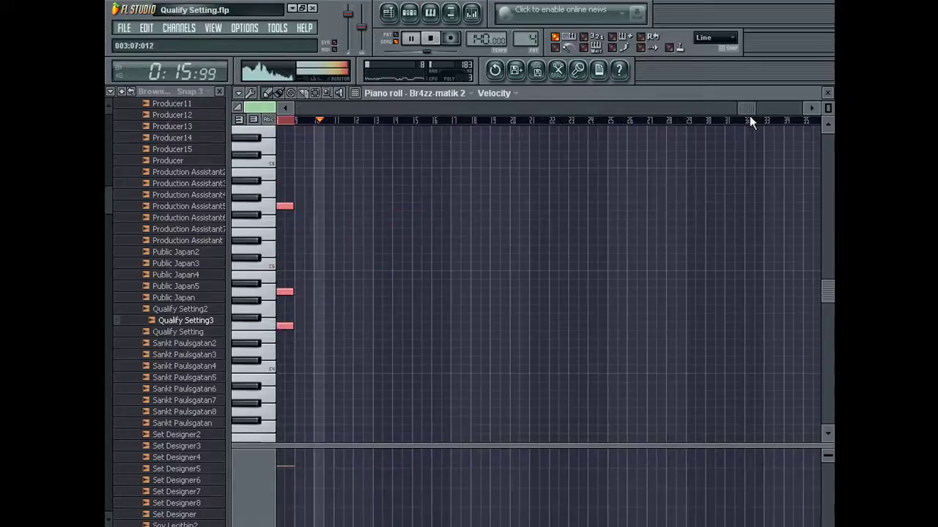
key("ctrl+b")
- Delete the A5 note at bar 1 and lower the middle note of the bar 13 chord to A#4
right_click(299, 191)
left_click_drag(530, 268, 532, 288)
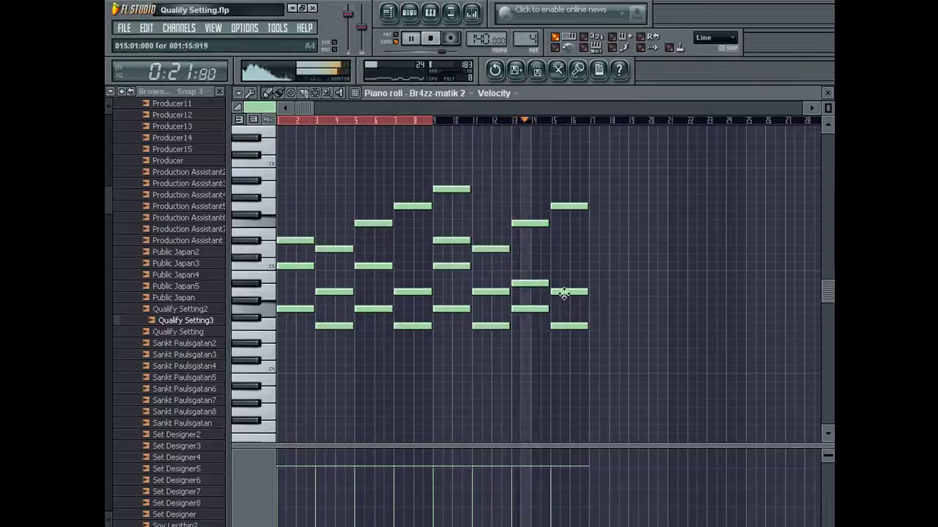
- Try lowering the bottom note of the bar 15 chord to D#4 and D4, replaying the song's last bars to compare
left_click_drag(565, 328, 566, 343)
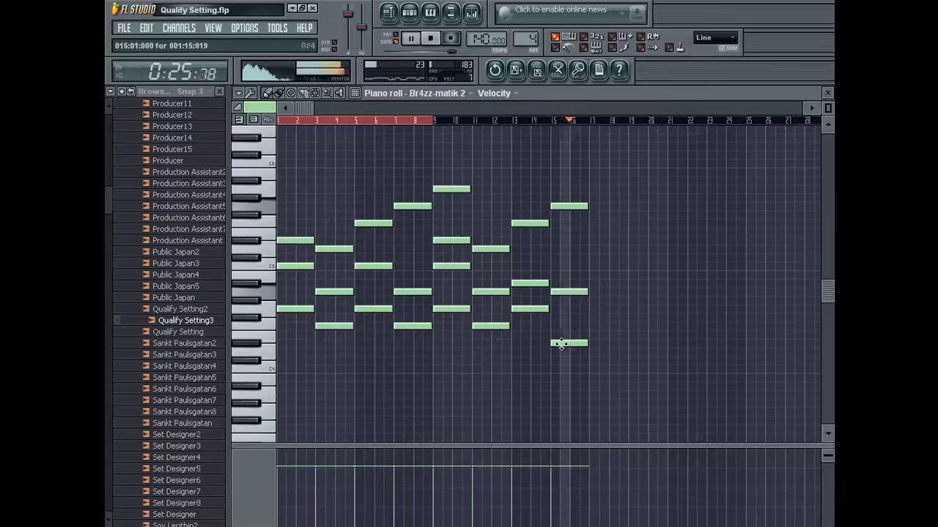
left_click(388, 12)
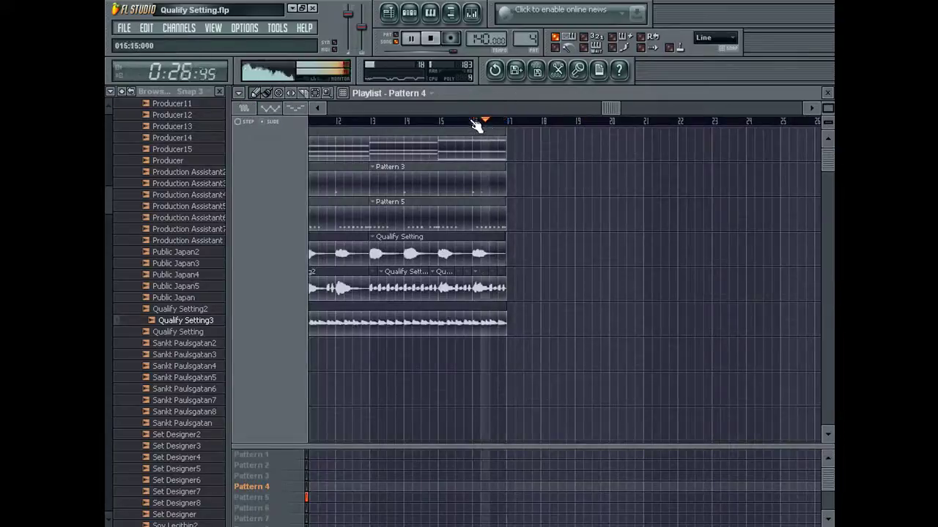
left_click(473, 121)
left_click(437, 122)
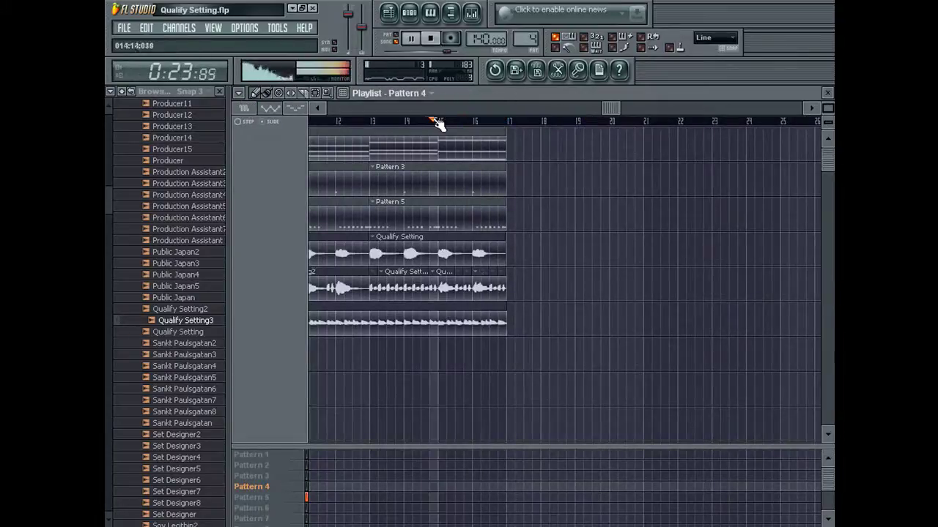
left_click(398, 122)
key("F7")
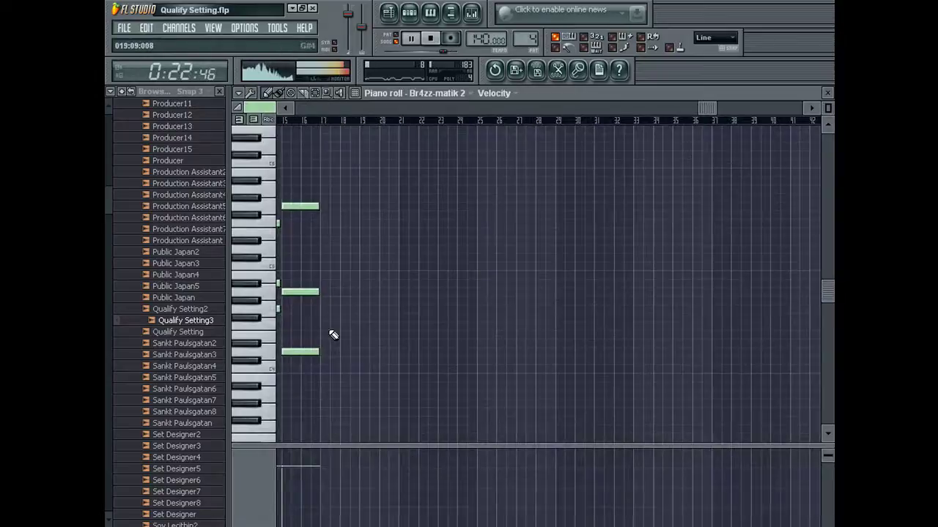
- Move the bottom note of the bar 15 chord back up to F4 and replay the song from near the start
left_click_drag(299, 350, 303, 326)
left_click_drag(677, 107, 370, 154)
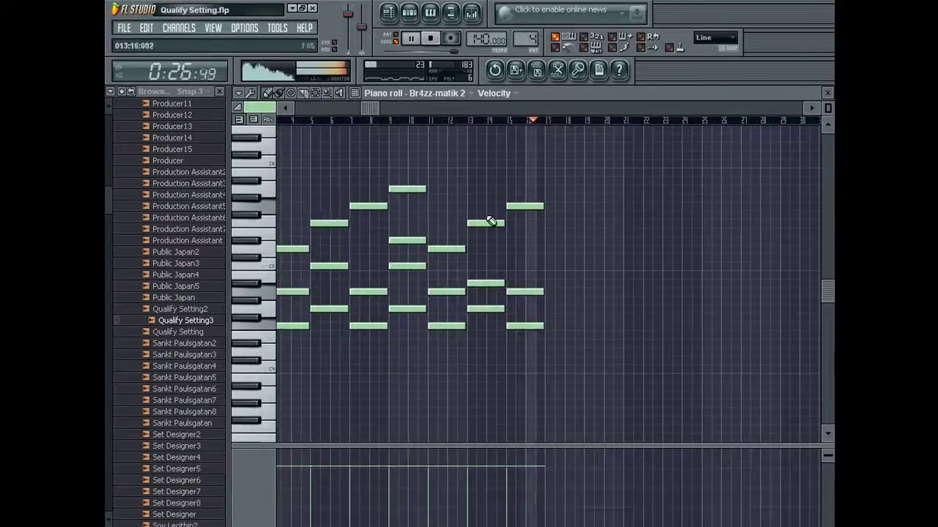
left_click(419, 108)
left_click(394, 50)
- With snapping set to (none), trim the end of the Qualify Setting3 audio exactly to bar 17, and restore Line snapping
key("F5")
left_click_drag(520, 111, 770, 114)
left_click_drag(828, 109, 832, 108)
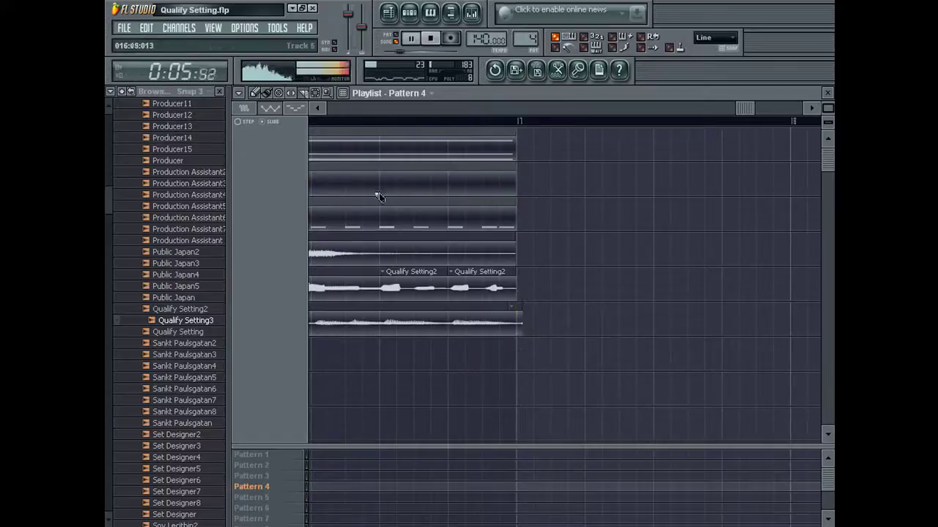
left_click(714, 38)
left_click(704, 82)
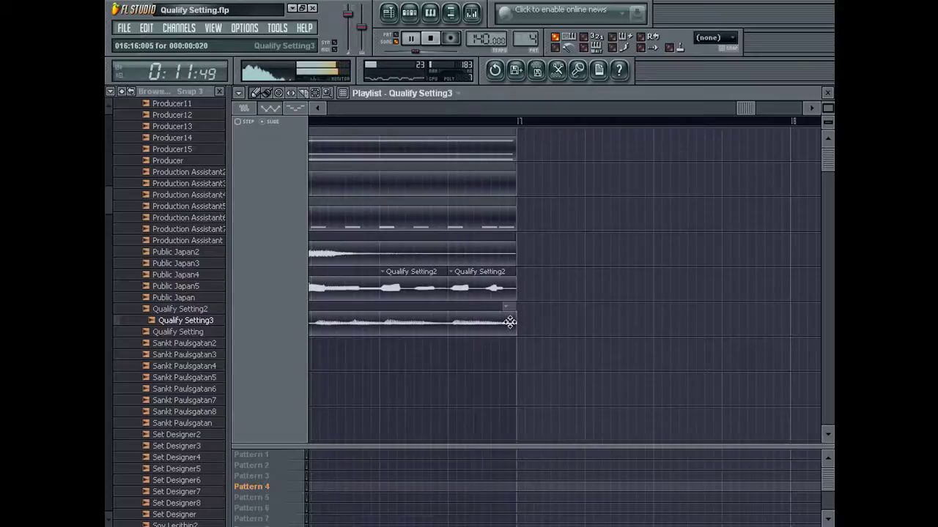
left_click(709, 37)
left_click(710, 54)
key("Escape")
key("Escape")
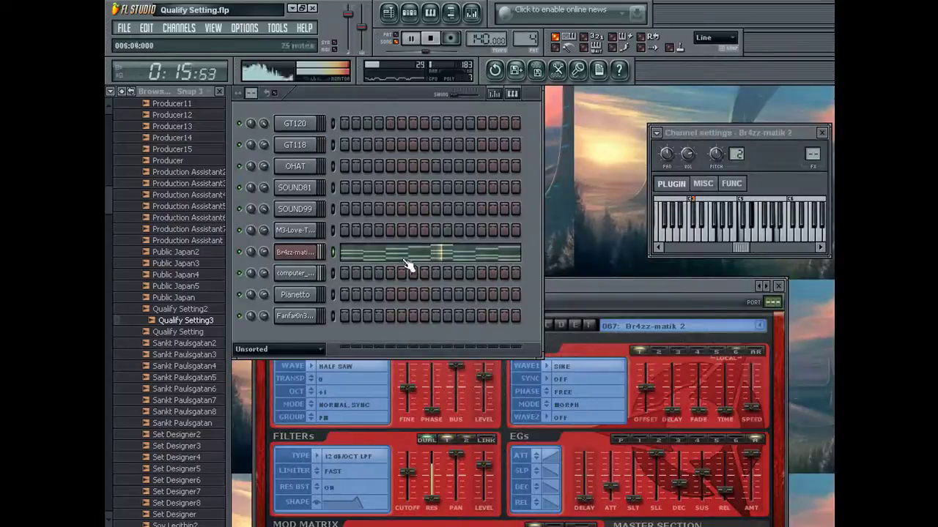
- Replay the song's passage around bars 7 to 9 in the playlist and open the brass chord clip for editing
left_click(388, 12)
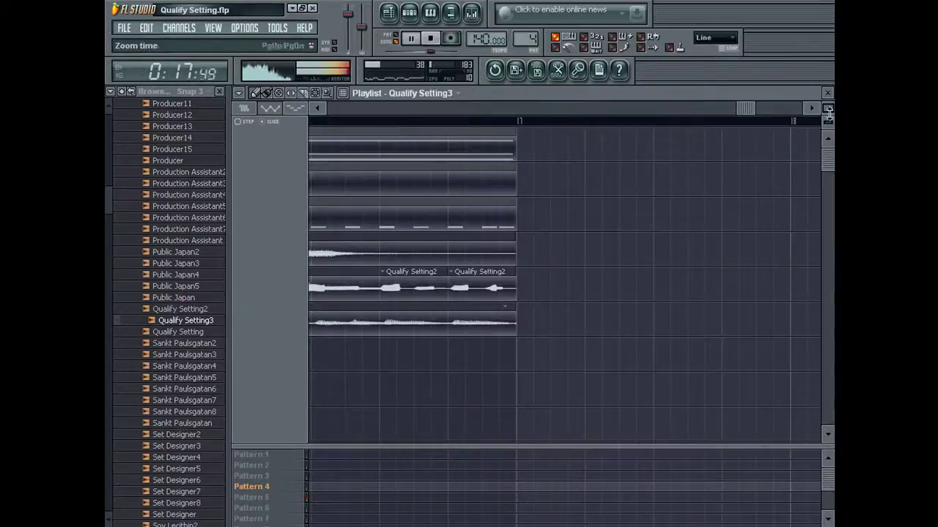
left_click_drag(826, 113, 825, 98)
left_click_drag(747, 109, 437, 111)
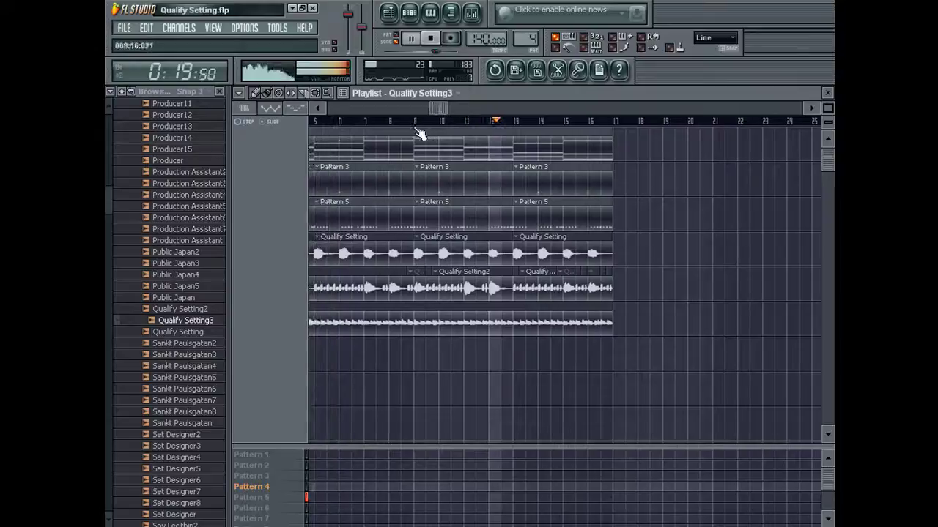
left_click(415, 123)
left_click(367, 123)
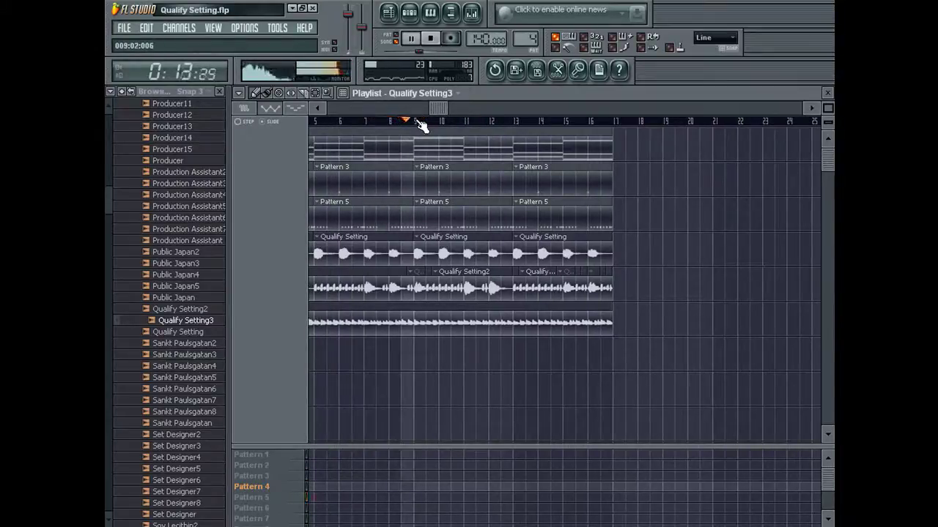
left_click_drag(418, 122, 466, 144)
double_click(444, 146)
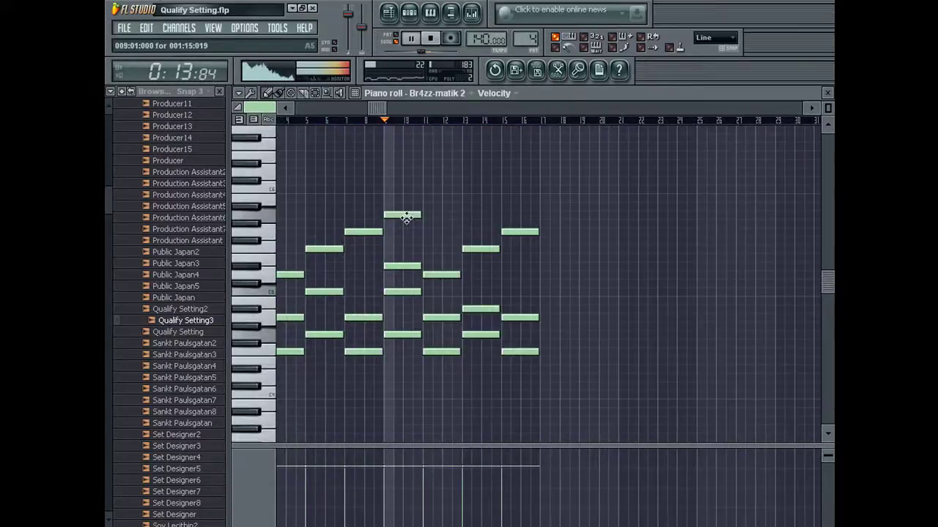
- Try the bar 9 chord with its top note at A5 and its D#5 note moved to F5 and D5
left_click_drag(406, 247, 403, 214)
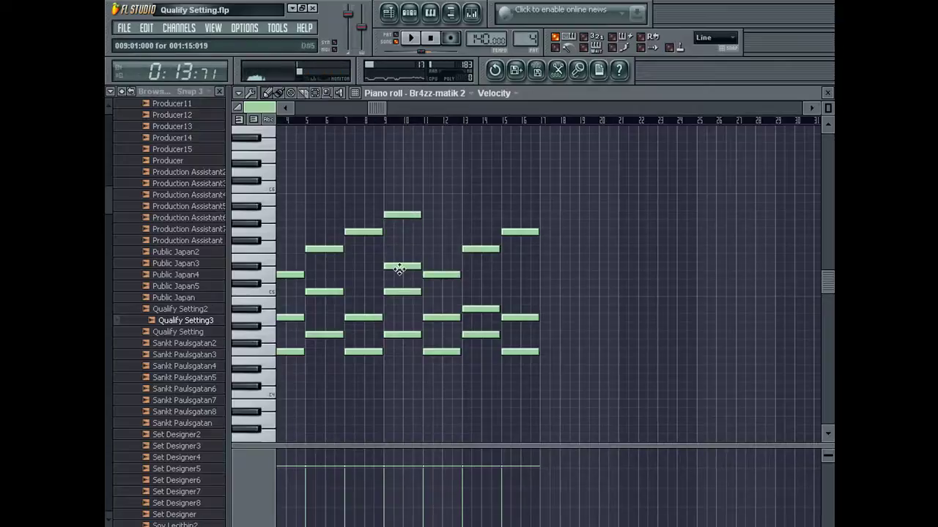
left_click_drag(400, 267, 399, 248)
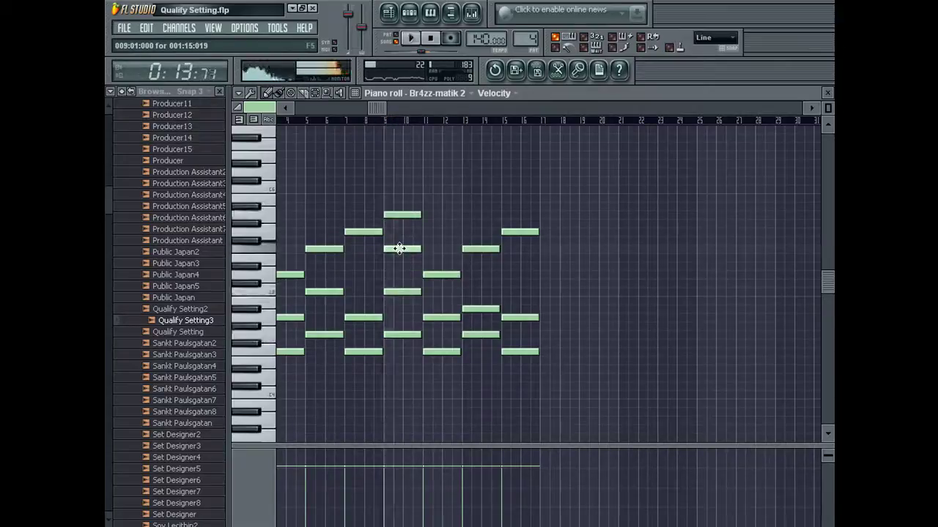
mouse_move(394, 296)
left_mouse_down()
mouse_move(402, 317)
mouse_move(402, 293)
left_mouse_up()
left_click_drag(403, 252, 404, 276)
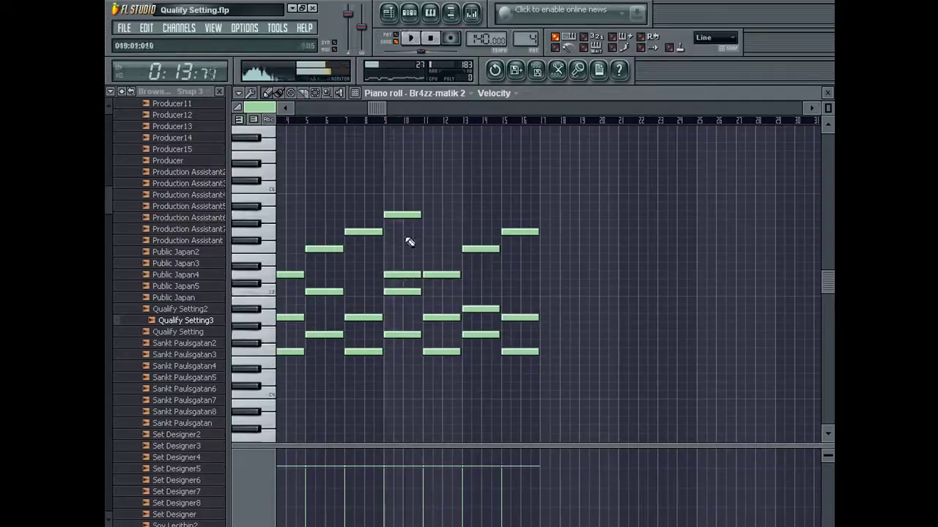
- Delete all four notes of the bar 9 chord
right_click(409, 276)
right_click(410, 335)
right_click(410, 293)
right_click(411, 215)
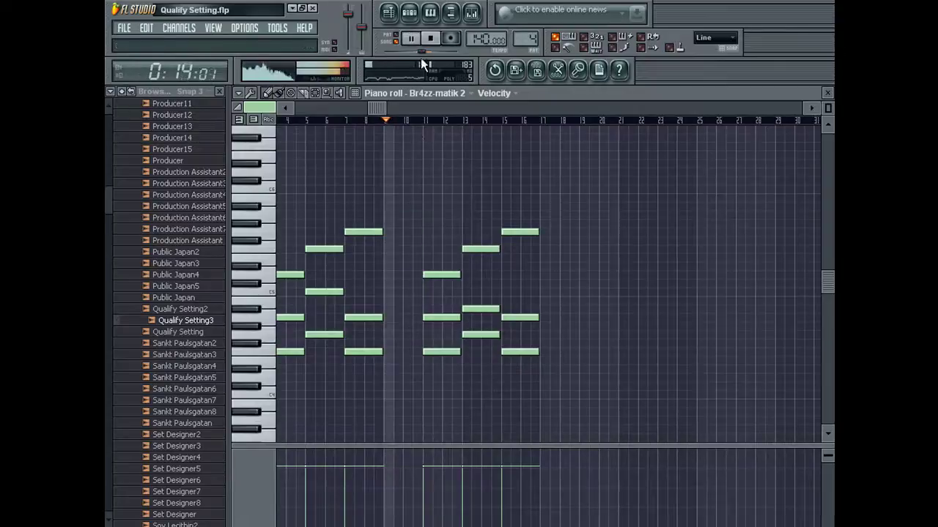
- Loop the playlist playback from bar 7 to the middle of bar 12 and return to the brass notes
left_click(389, 13)
left_click(356, 121)
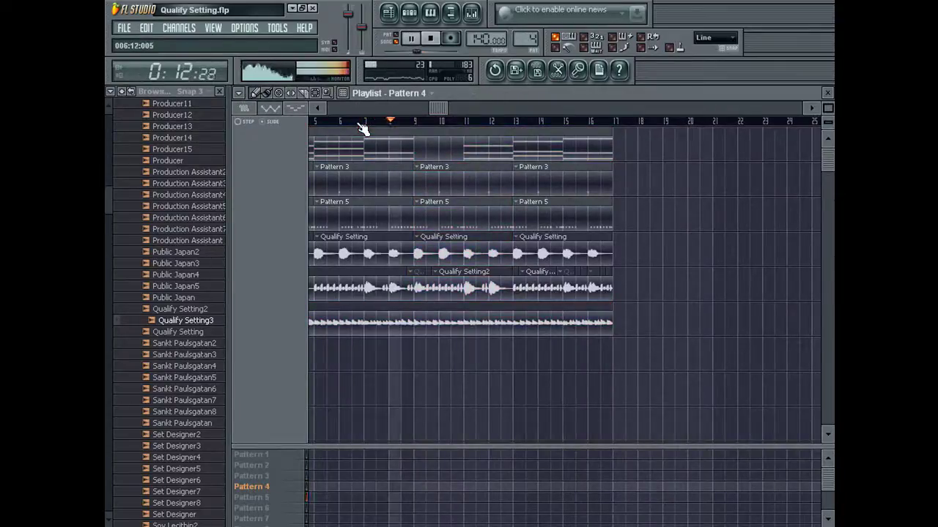
left_click_drag(363, 123, 501, 132, "ctrl")
left_click(708, 177, "ctrl")
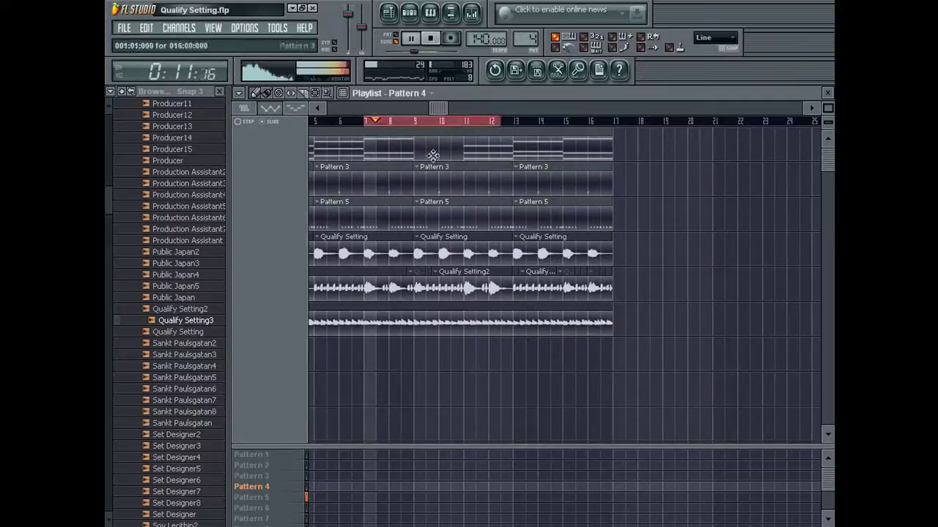
left_click(430, 13)
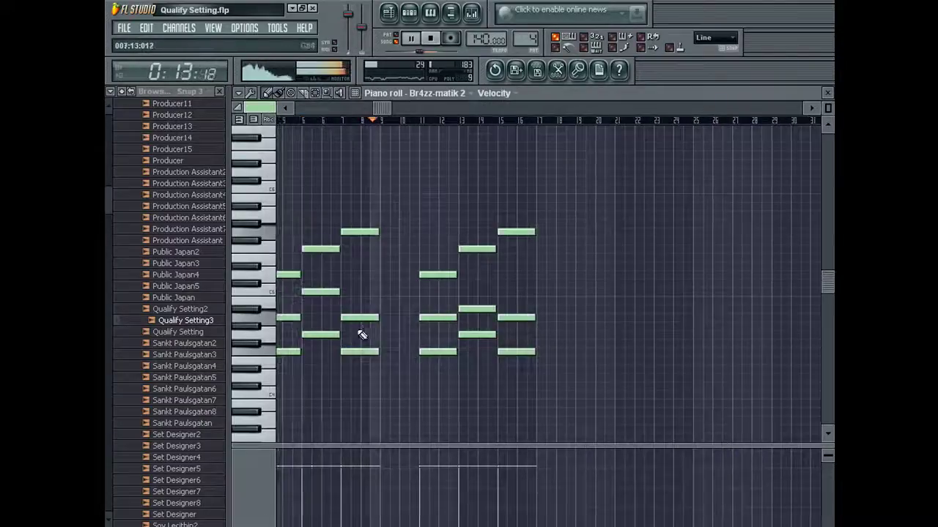
- Build a new two-bar chord at bar 9 from the notes D#4, A#4 and D#5
key("space")
left_click_drag(406, 312, 388, 310)
key("space")
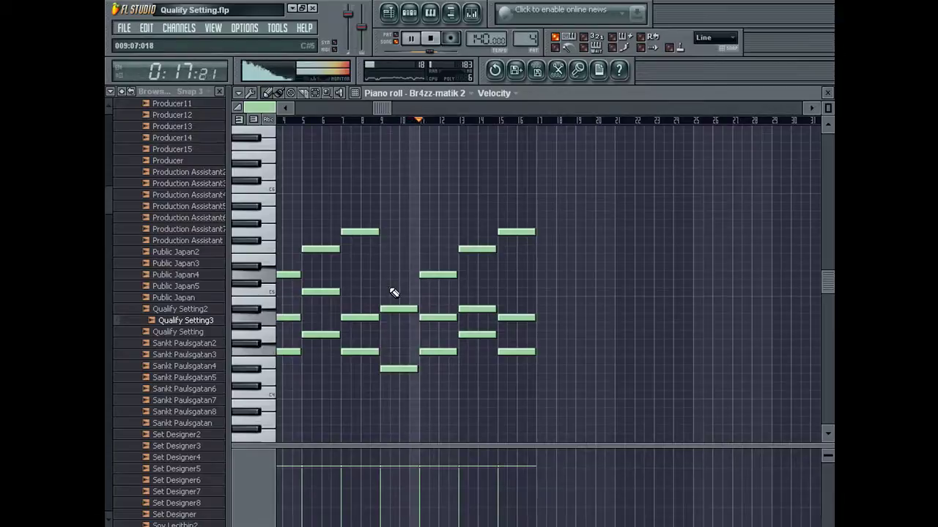
left_click(389, 262)
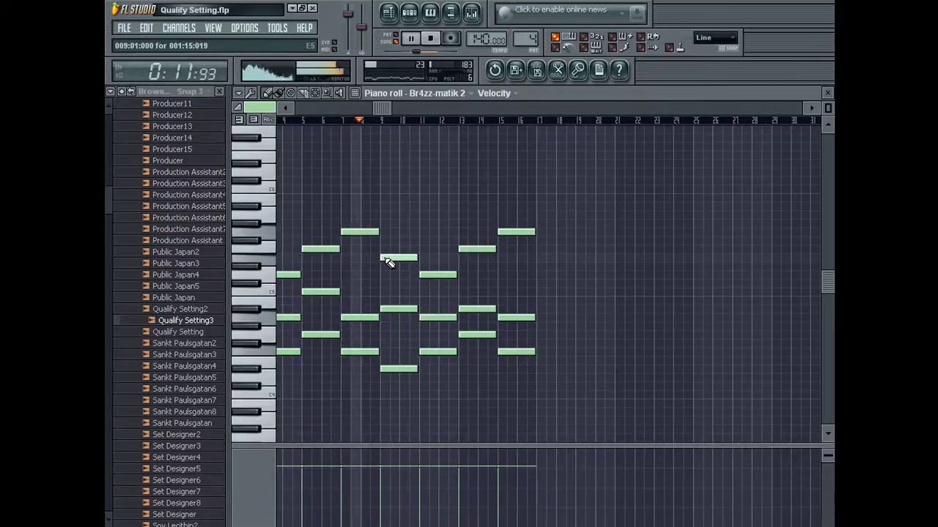
left_click_drag(388, 262, 388, 274)
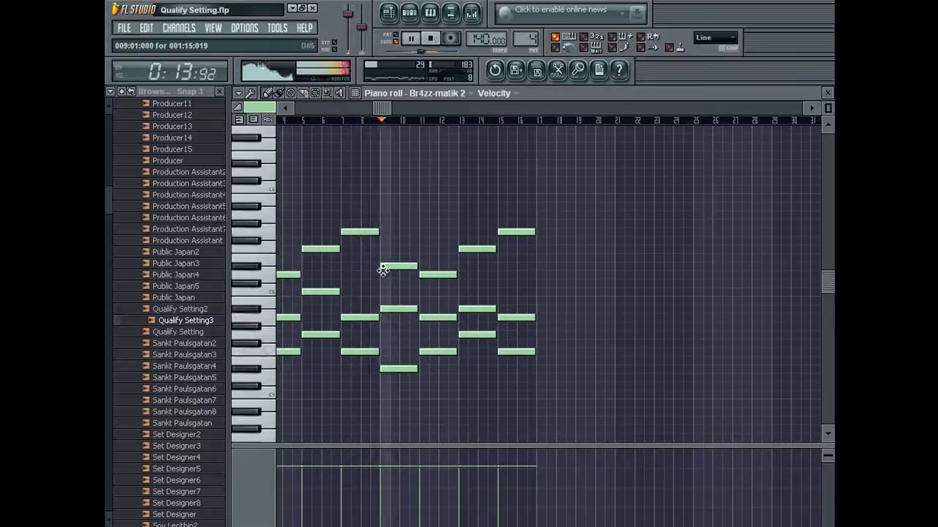
- Replace each long note of the bar 9 chord with four half-bar notes on D#5, A#4 and D#4
mouse_move(417, 268)
left_mouse_down()
mouse_move(383, 275)
mouse_move(416, 270)
left_mouse_up()
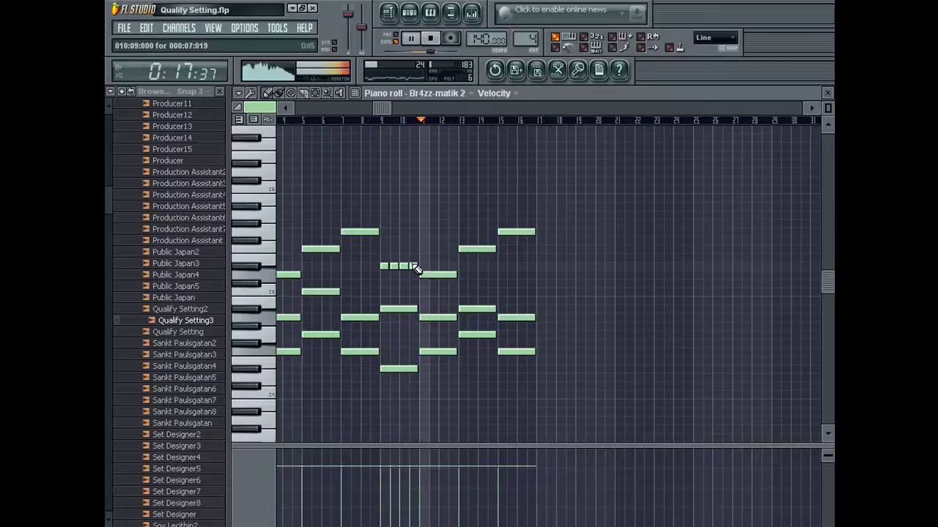
right_click(393, 309)
left_click(385, 308)
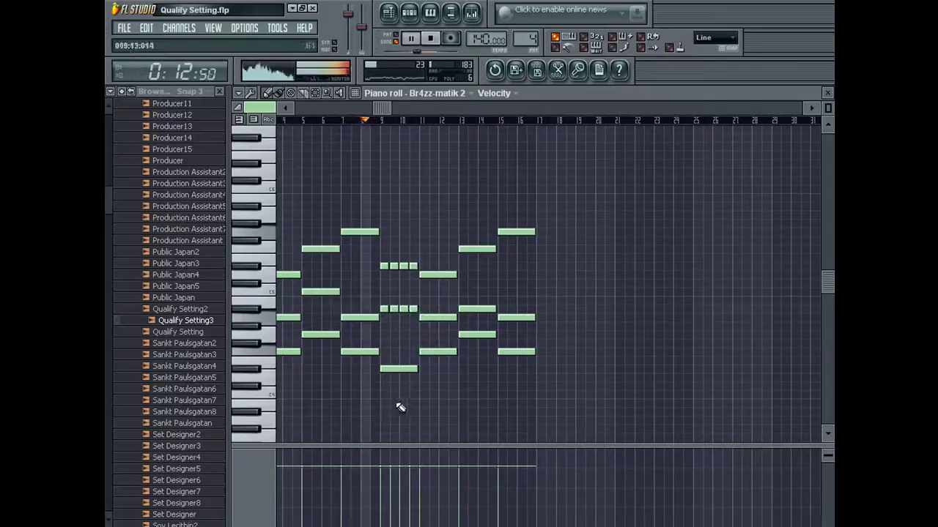
right_click(388, 370)
left_click(394, 369)
left_click(413, 370)
- Replace the four half-bar D#5 notes in bars 9 and 10 with eight quarter-bar notes
left_click_drag(828, 108, 827, 95)
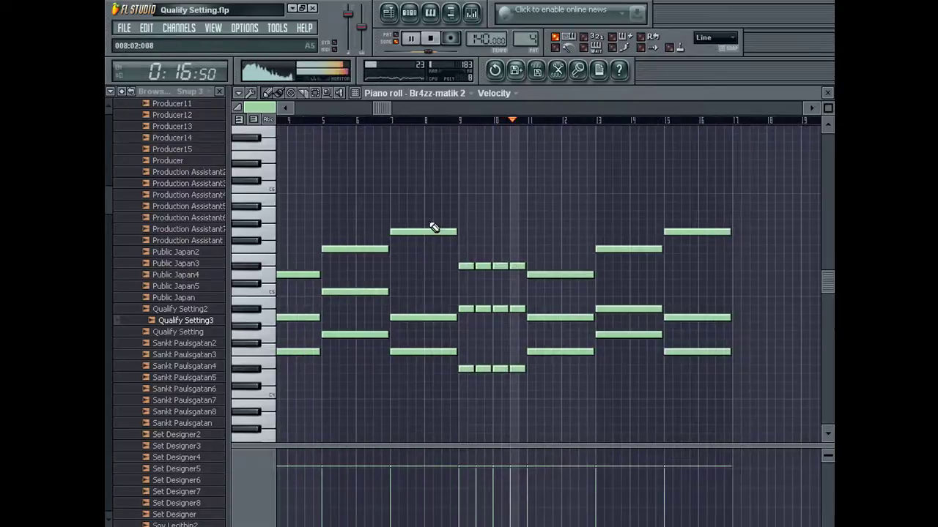
left_click_drag(473, 269, 464, 269)
left_click(472, 267)
right_click(480, 268)
left_click(479, 268)
left_click(488, 268)
right_click(498, 268)
right_click(517, 269)
left_click(515, 267)
left_click(523, 266)
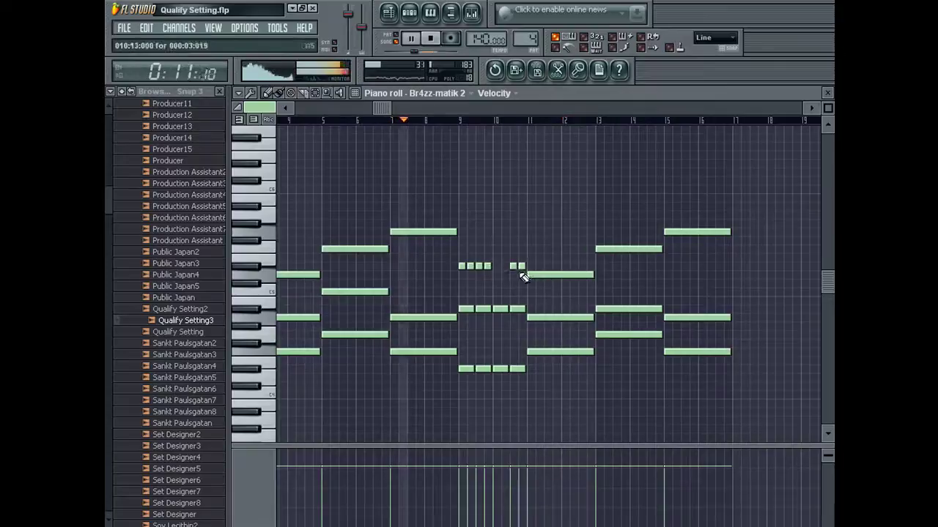
left_click(506, 266)
left_click(498, 266)
- Split the second and fourth half-bar A#4 notes in bars 9 and 10 into pairs of quarter-bar notes
right_click(480, 309)
left_click(480, 309)
left_click(487, 310)
right_click(513, 309)
left_click(512, 311)
left_click(521, 309)
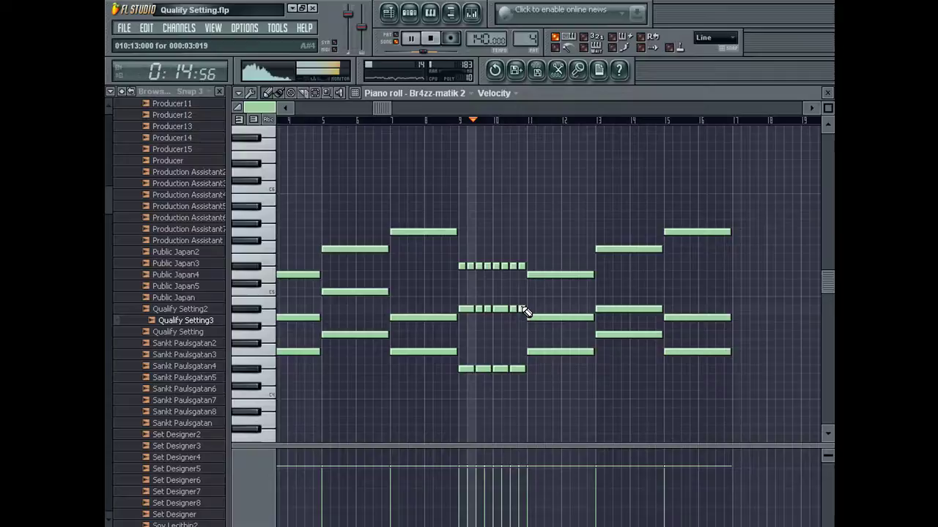
- Split the last D#4 note of bar 10 into two quarter-bar notes and replay the passage from bar 7
right_click(517, 369)
left_click(521, 369)
left_click(513, 370)
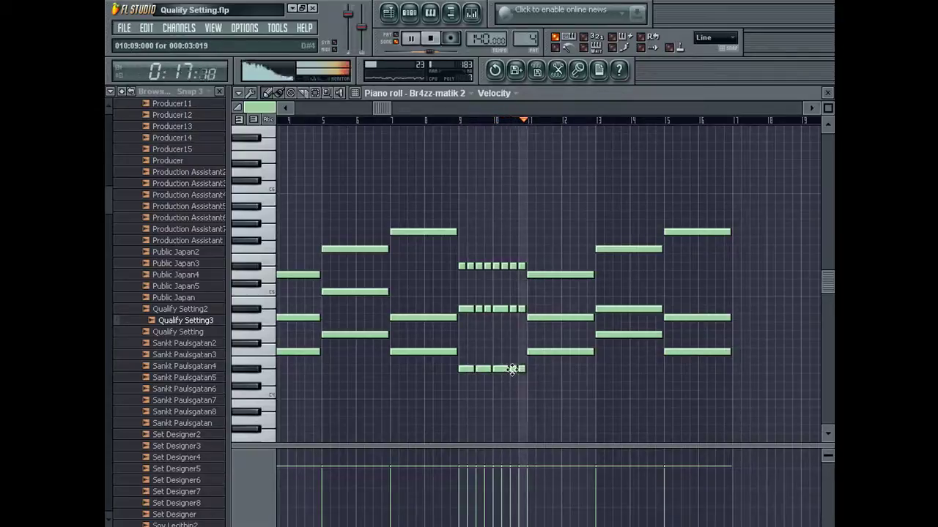
key("space")
key("space")
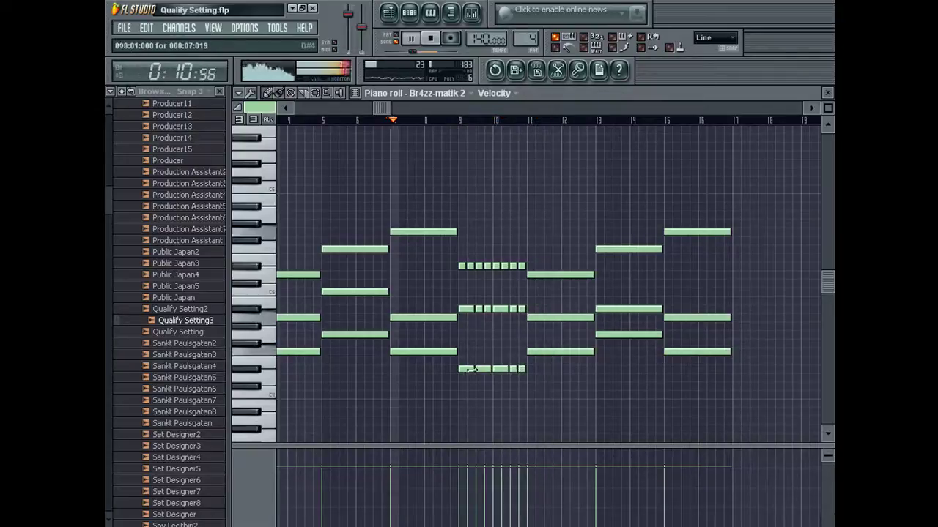
- Try raising the D#4 note at the start of bar 10 to F4 during playback
key("space")
left_click(499, 353)
key("space")
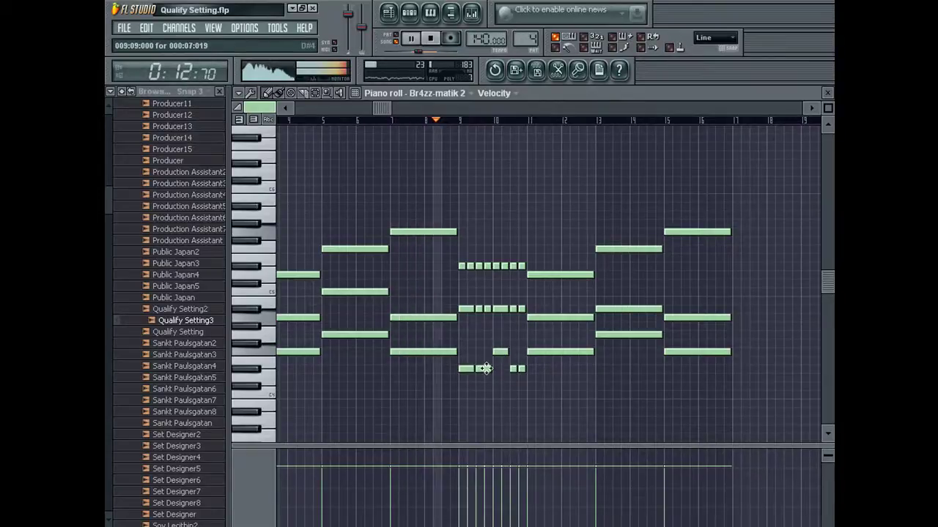
- Raise the two quarter-bar D#4 notes at the end of bar 10 to F4
right_click(513, 369)
left_click(513, 353)
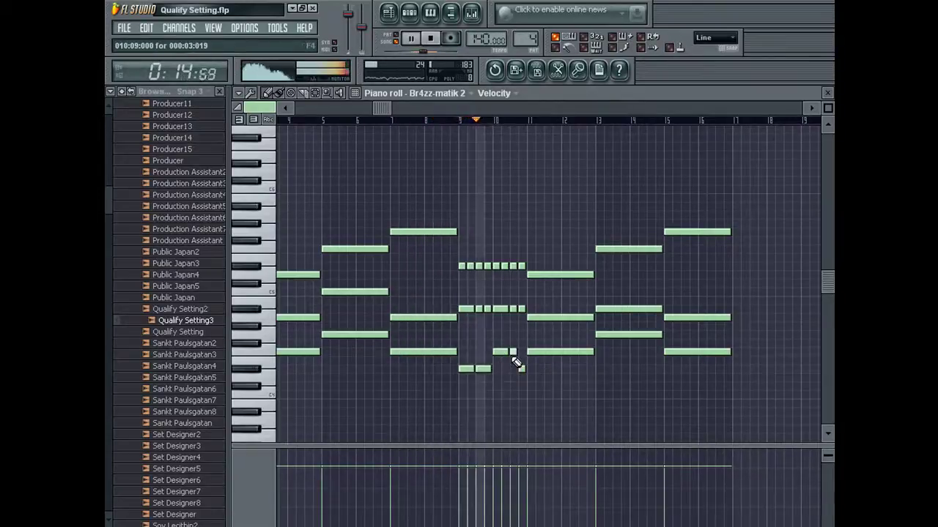
right_click(521, 369)
left_click(522, 354)
- Return the first bass note of bar 10 to D#4 and raise the bottom note of the bar 11 chord to G4
right_click(499, 354)
left_click(497, 369)
left_click_drag(533, 352, 530, 337)
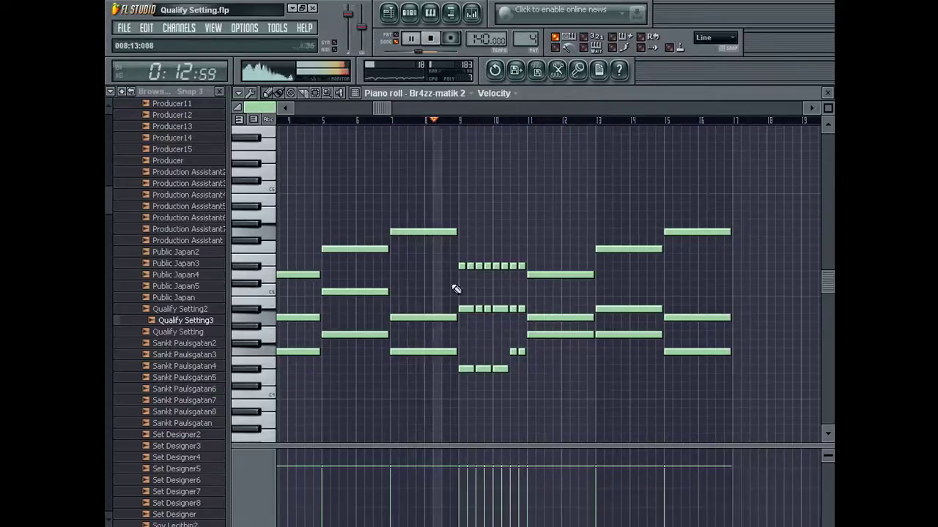
- Shorten the bottom note of the bar 7 chord to one bar and add a one-bar D4 note at bar 8
key("space")
double_click(424, 371)
left_click(425, 371)
right_click(438, 370)
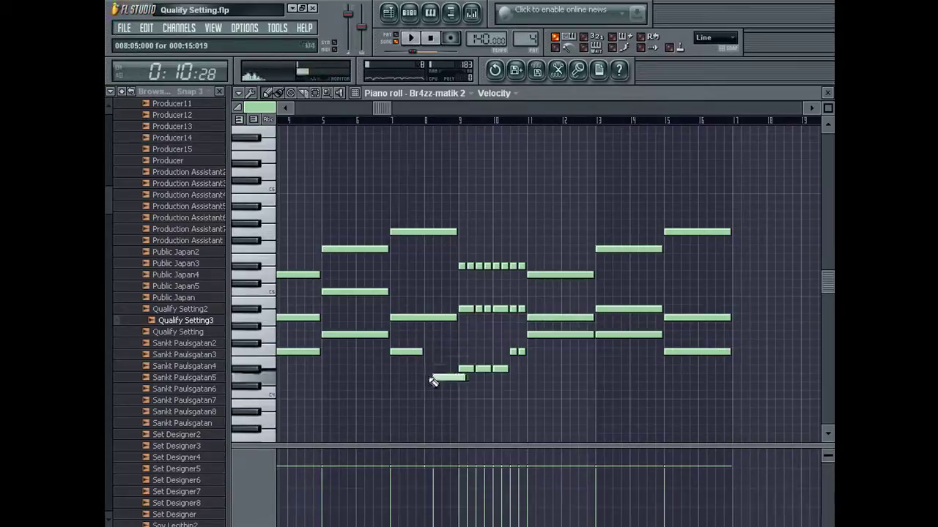
key("space")
- Clear the loop range in the playlist and reopen the brass chord clip
left_click(388, 12)
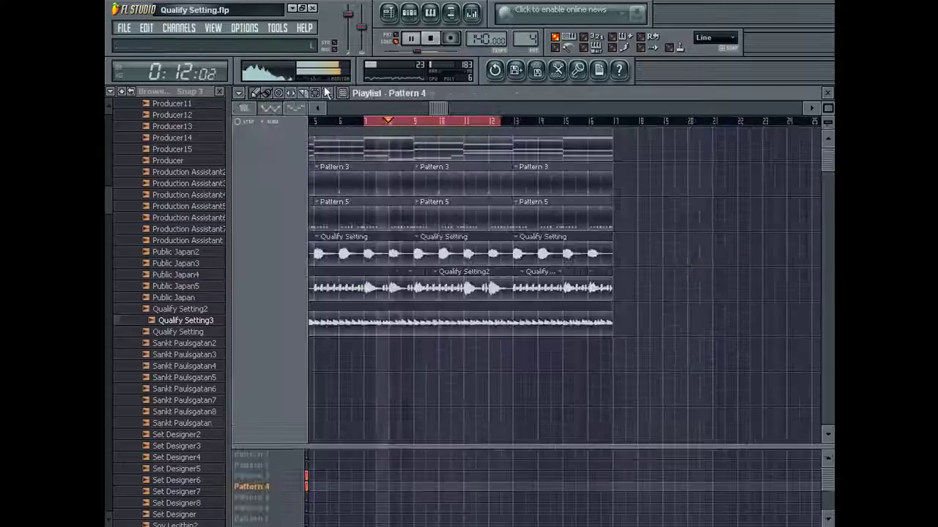
left_click(389, 121, "ctrl")
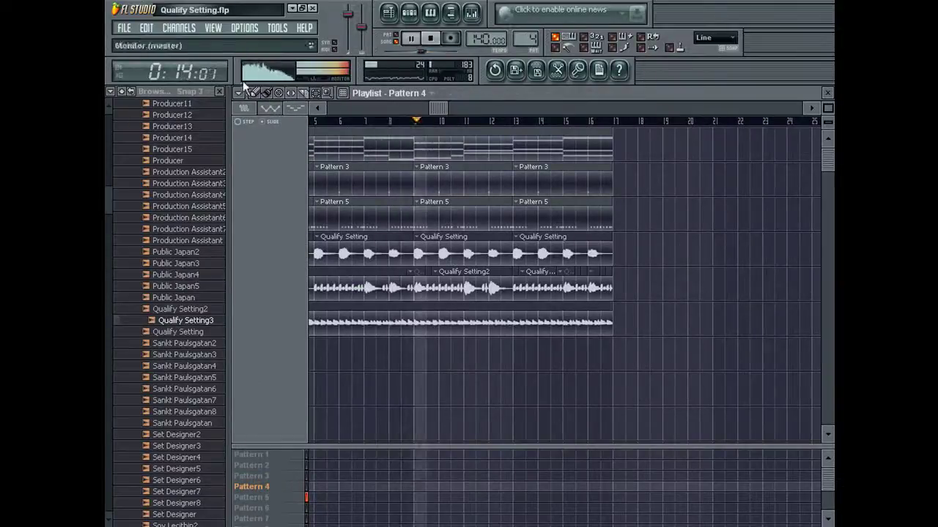
double_click(365, 146)
- Shorten the G5 and A4 notes of the bar 7 chord to one bar and add F5 and C5 notes at bar 8
left_click_drag(376, 233, 344, 233)
left_click(354, 249)
left_click_drag(377, 318, 345, 318)
left_click(355, 292)
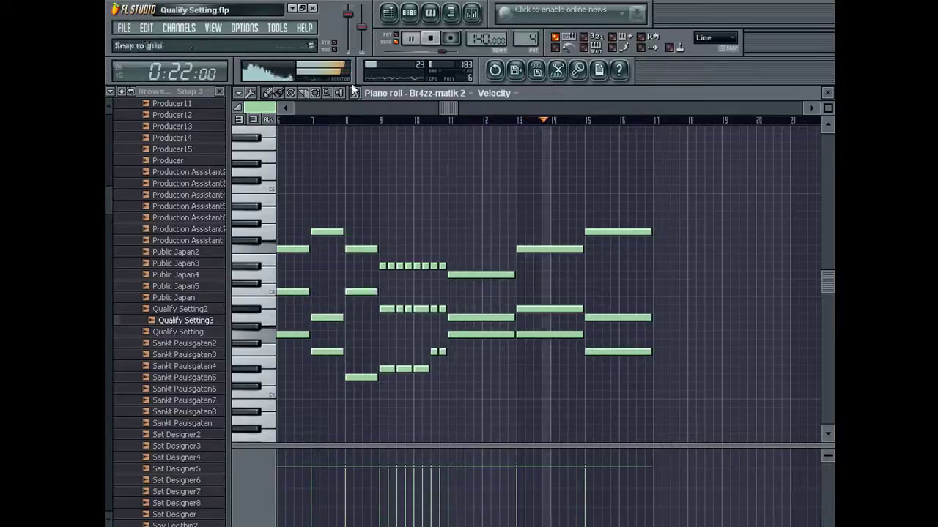
- Select the playlist timeline from bar 7 to the end of the arrangement for playback and reopen the brass notes
left_click(393, 40)
left_click_drag(420, 123, 369, 125)
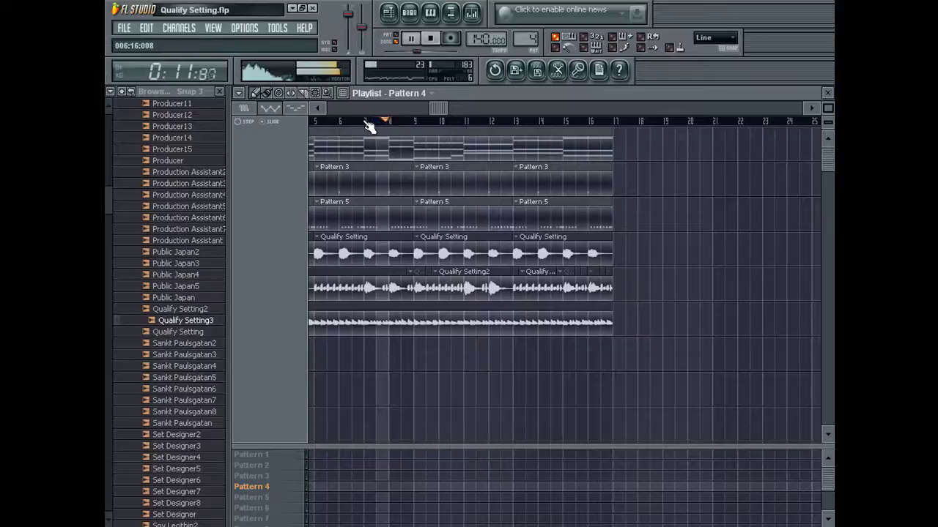
left_click_drag(366, 123, 621, 143)
left_click(662, 167)
double_click(403, 146)
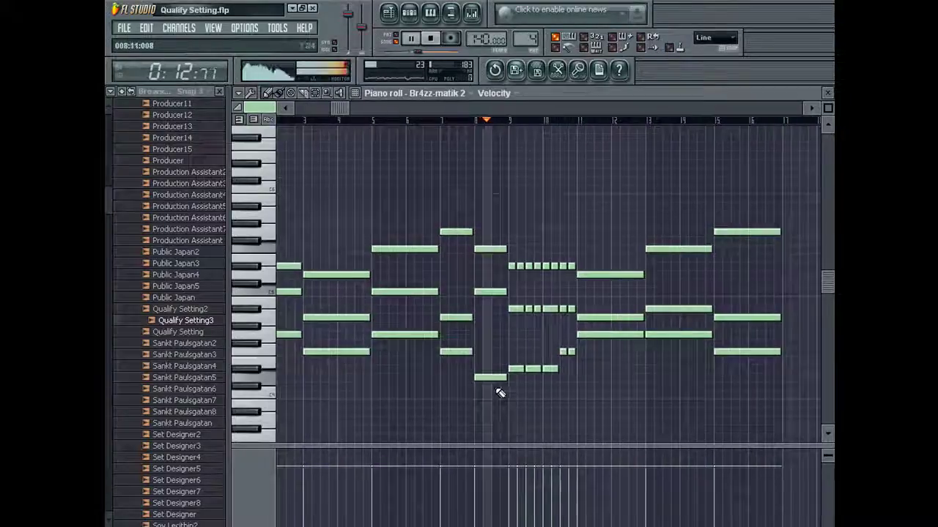
- Revoice the bar 8 chord with G4 and D5 below its F5 top note, replaying from bar 7 to check it
left_click_drag(486, 377, 486, 276)
key("space")
key("space")
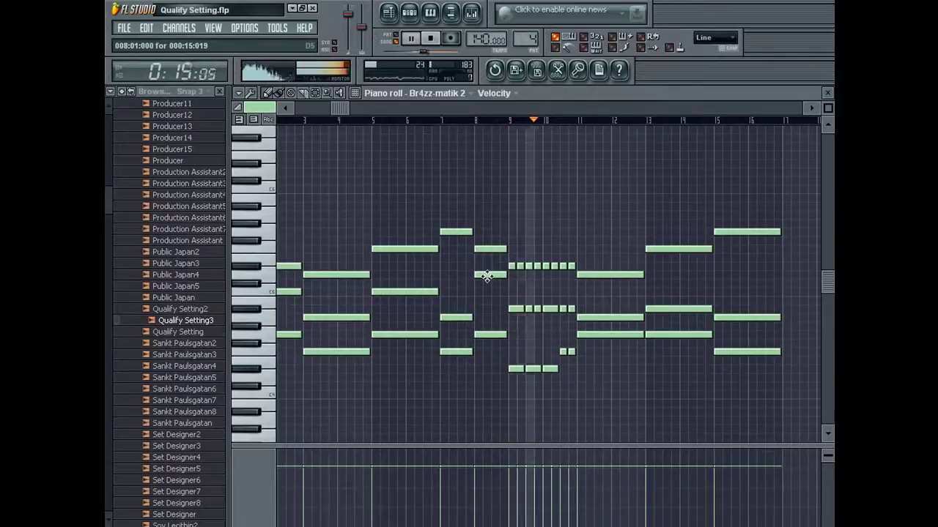
key("space")
key("space")
- Replace the last two short D#5 notes of bar 10 with one half-bar D#5 note
right_click(572, 267)
left_click(562, 274)
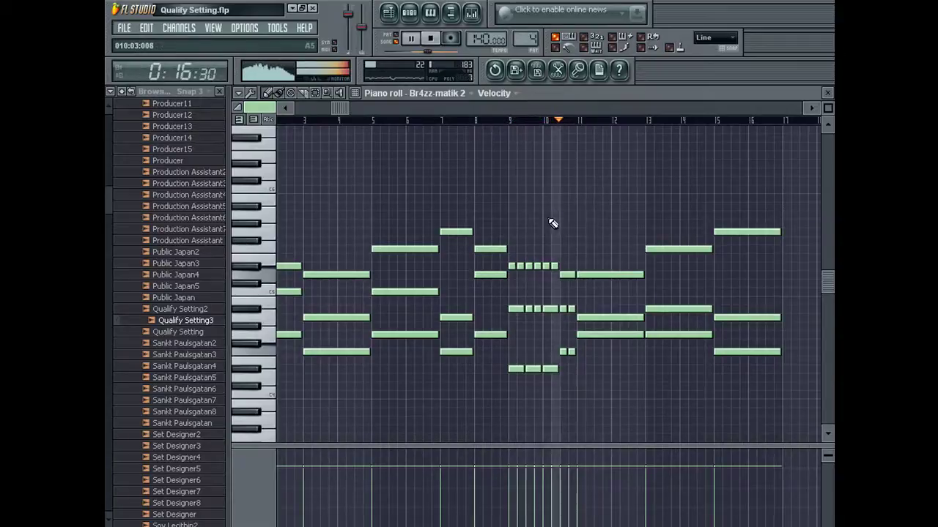
left_click_drag(563, 275, 564, 266)
key("space")
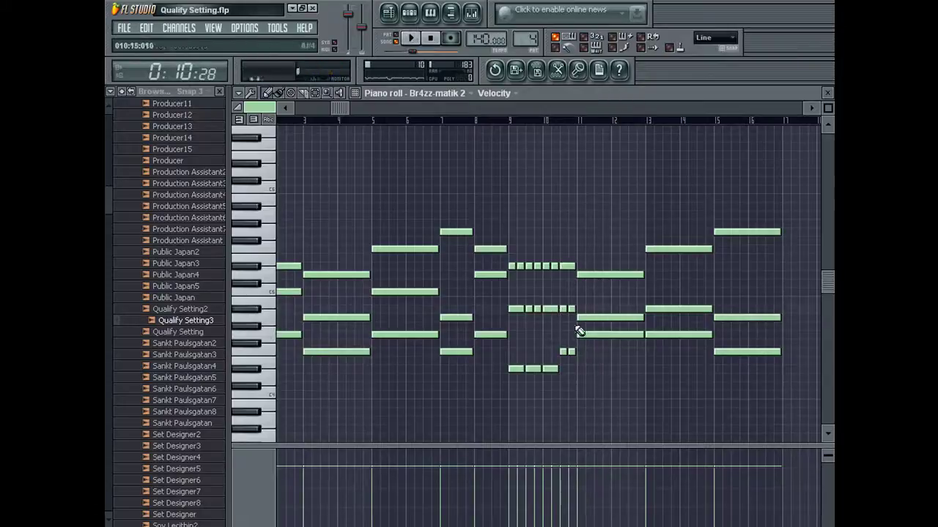
- Replace the two short bass notes at the end of bar 10 with one half-bar F4 note and replay from bar 7
key("space")
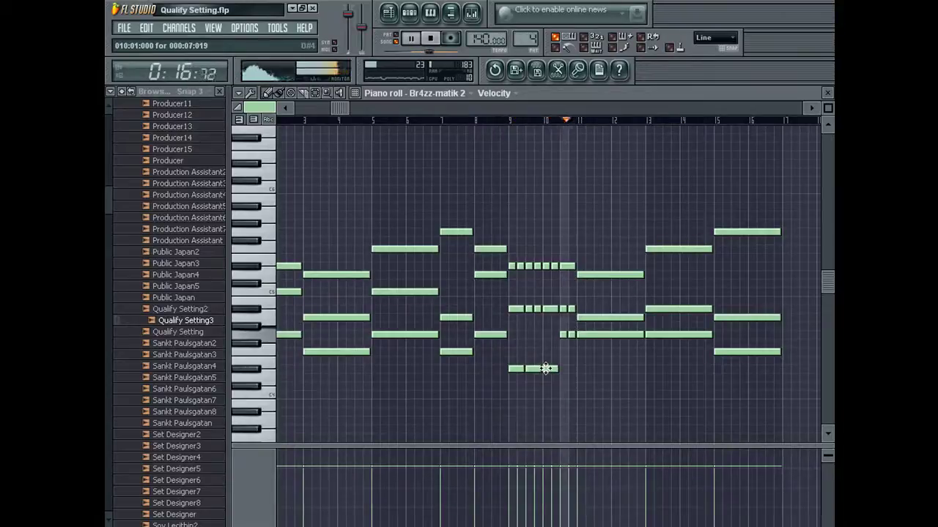
right_click(567, 335)
key("space")
key("space")
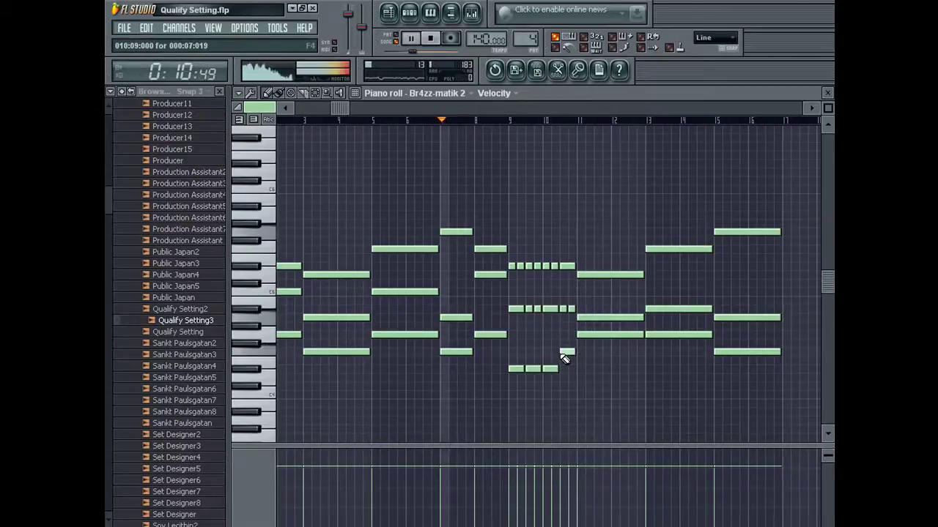
- Shorten the G4, D5 and F5 chord in bar 8 so it sounds only in the second half of the bar
left_click(563, 352)
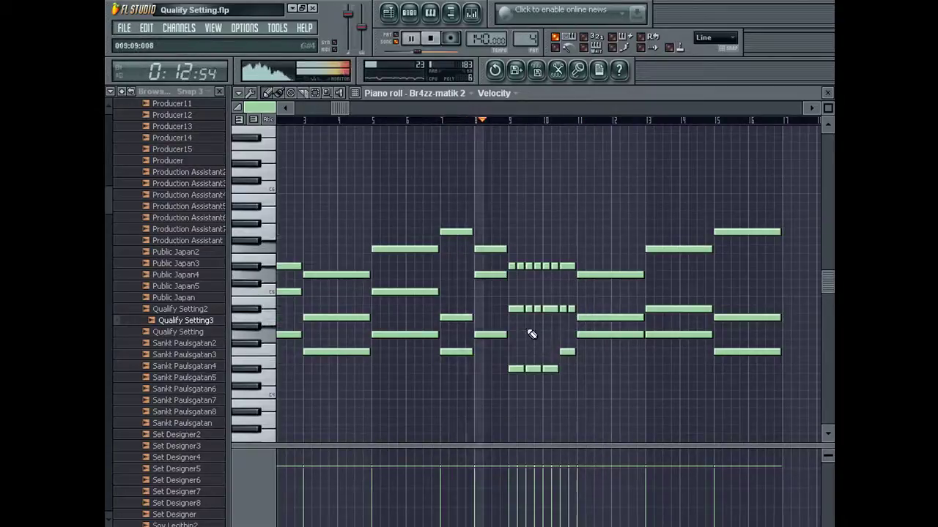
key("space")
key("space")
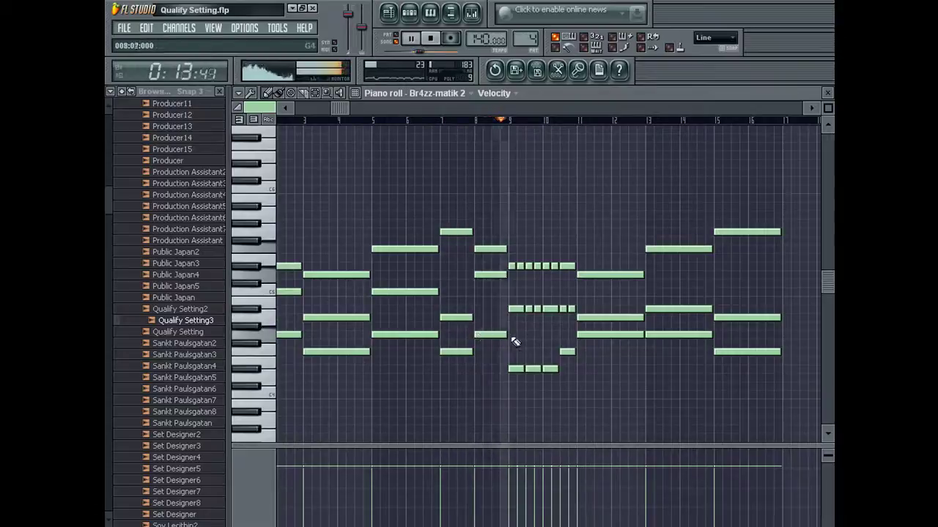
left_click_drag(504, 336, 489, 337)
left_click(494, 335)
right_click(480, 335)
right_click(479, 274)
left_click(493, 276)
right_click(482, 249)
left_click(493, 251)
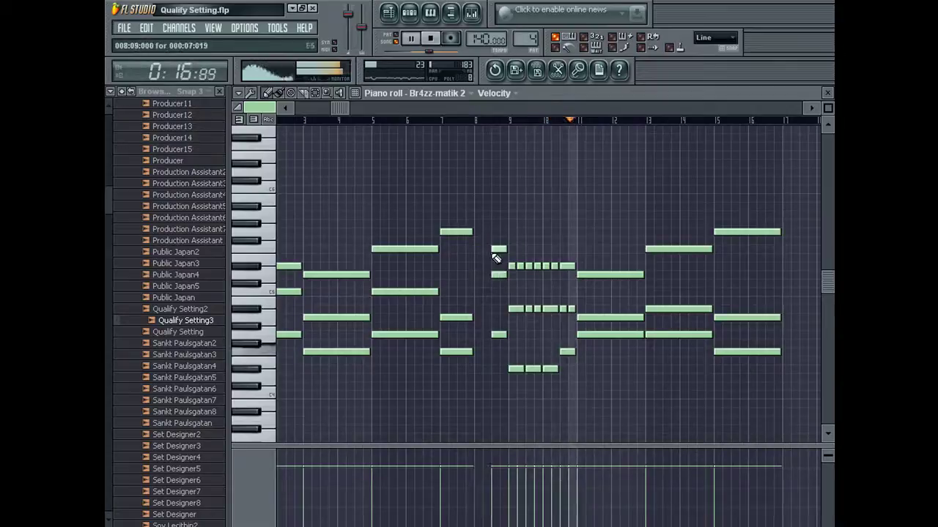
- Extend all three notes of the bar 7 chord to the middle of bar 8
left_click(462, 121, "ctrl")
left_click_drag(471, 230, 488, 231)
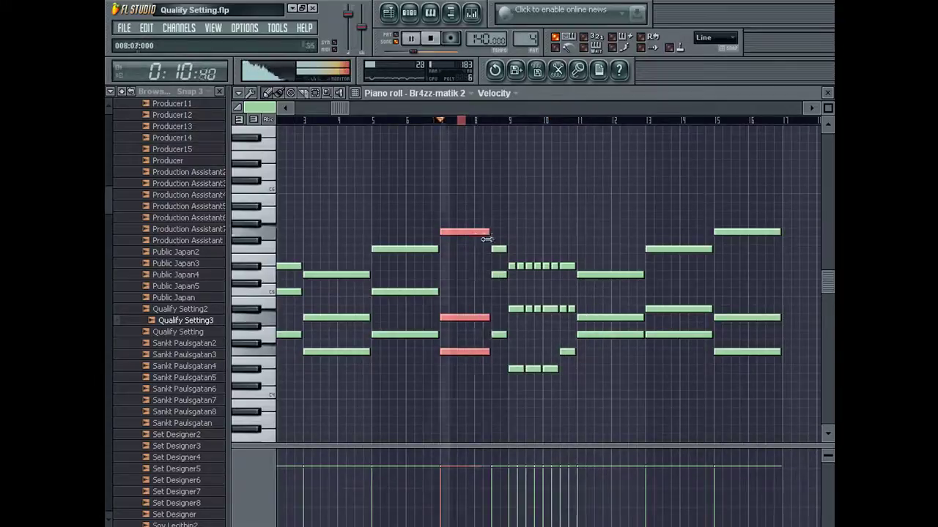
left_click(475, 146)
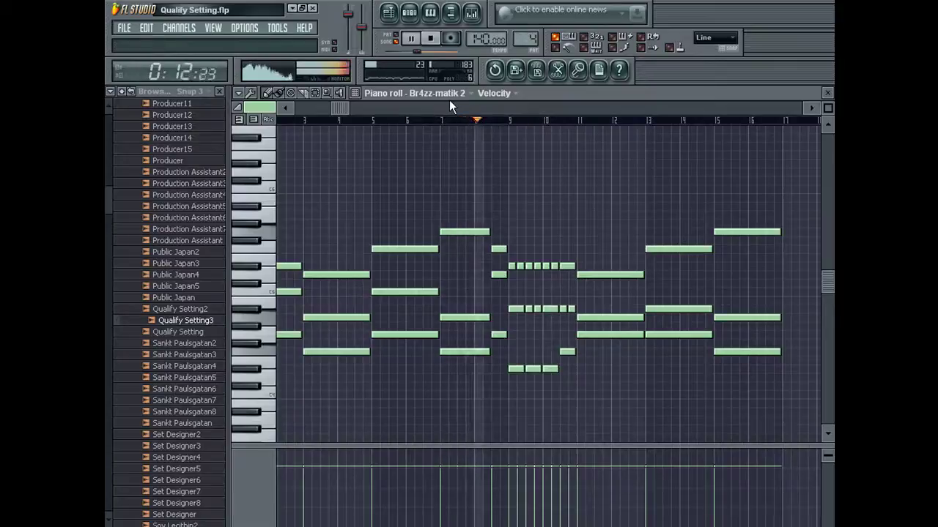
- Try other pitches for the half-bar chord in bar 8, including a D4 bass and a C5 middle note, replaying from bar 7
key("space")
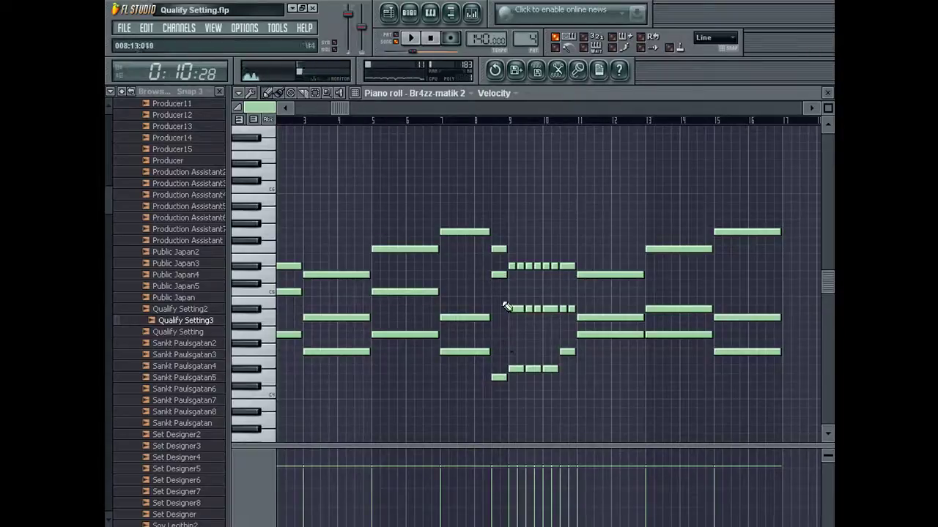
key("space")
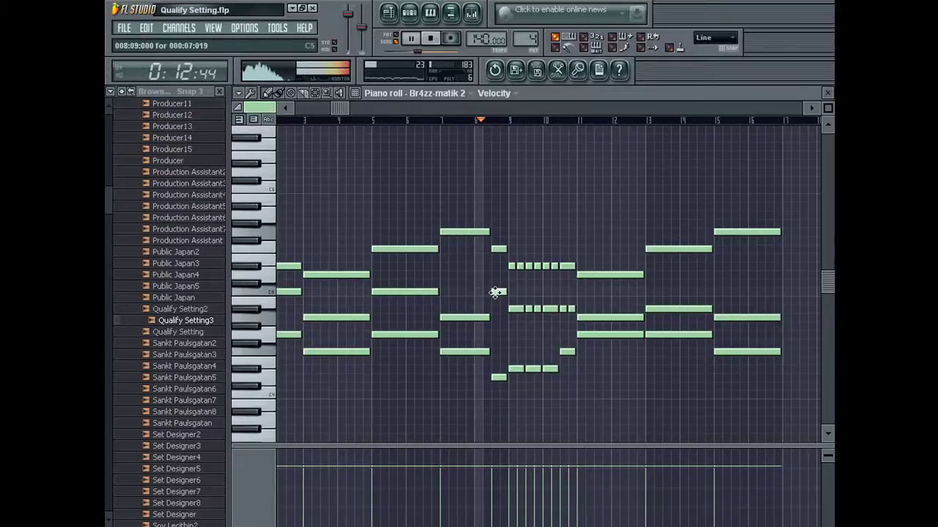
key("space")
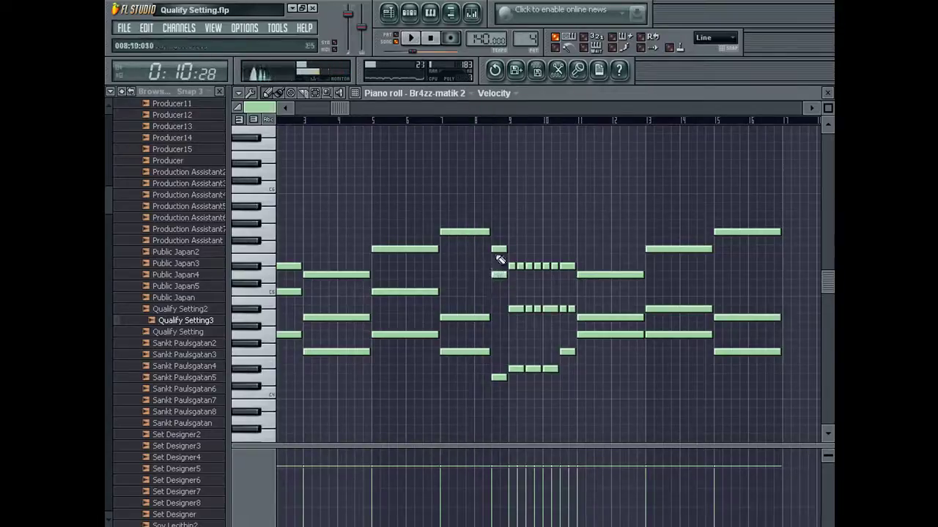
key("space")
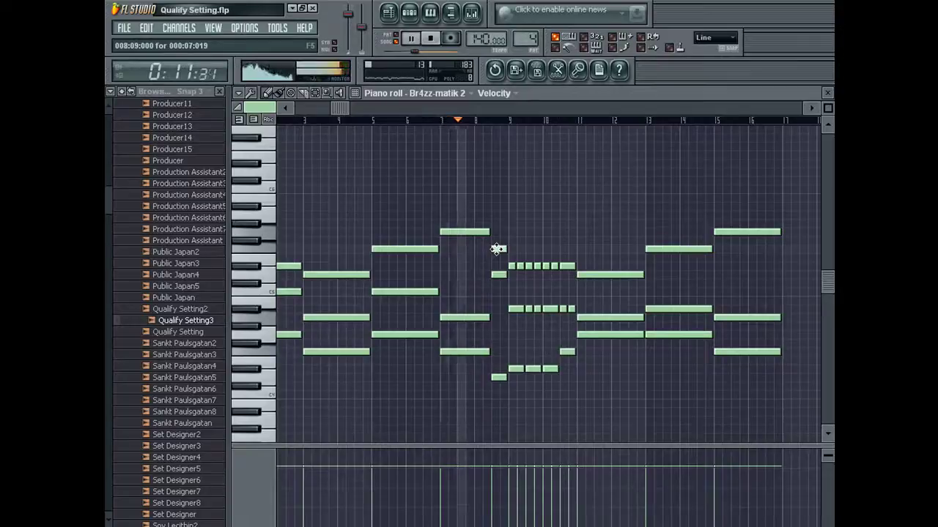
key("space")
key("space")
left_click_drag(496, 230, 498, 247)
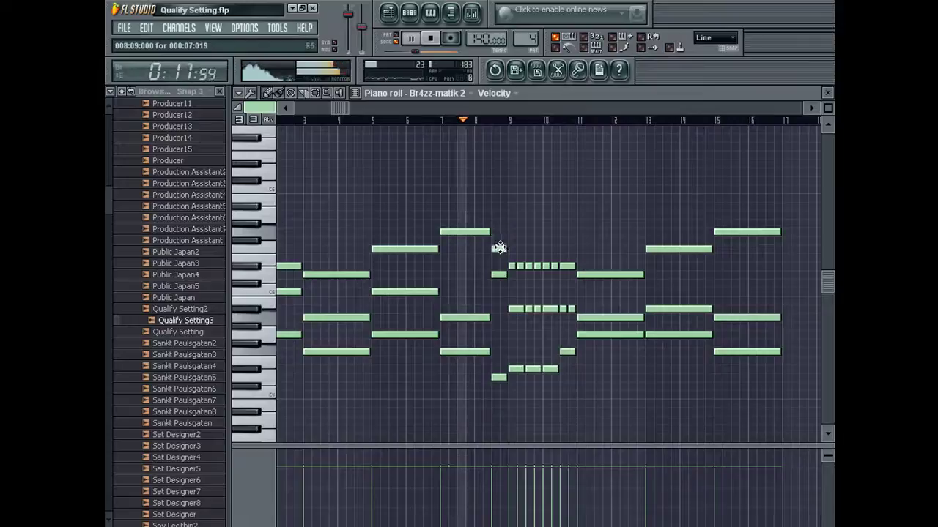
key("space")
key("space")
left_click_drag(496, 378, 495, 332)
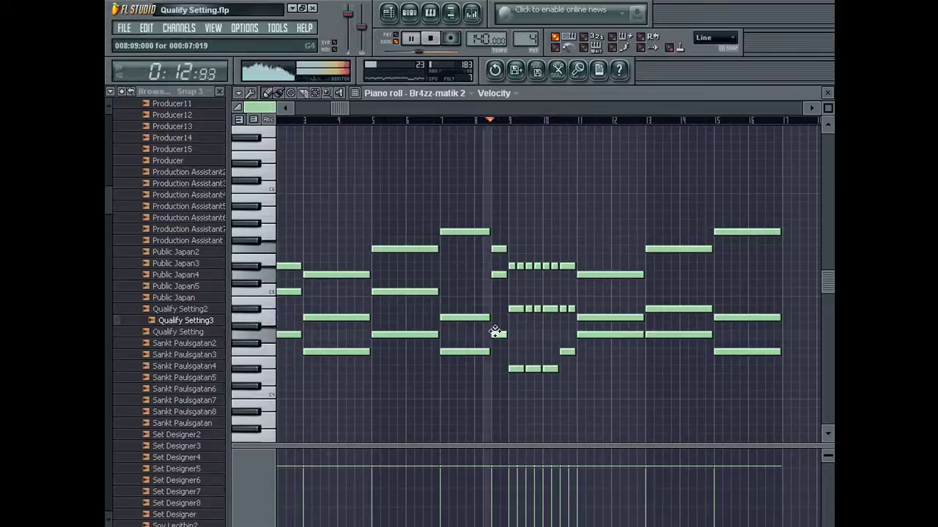
- Try lowering the half-bar chord's middle note to C5 and its top note to D#5, replaying from bar 7 after each change
key("space")
left_click_drag(499, 274, 497, 292)
key("space")
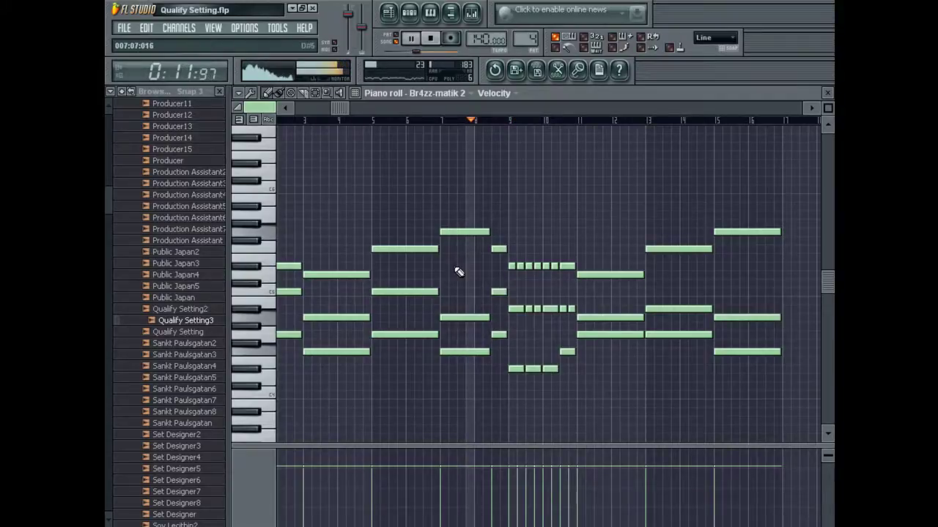
key("space")
key("space")
left_click_drag(498, 250, 498, 266)
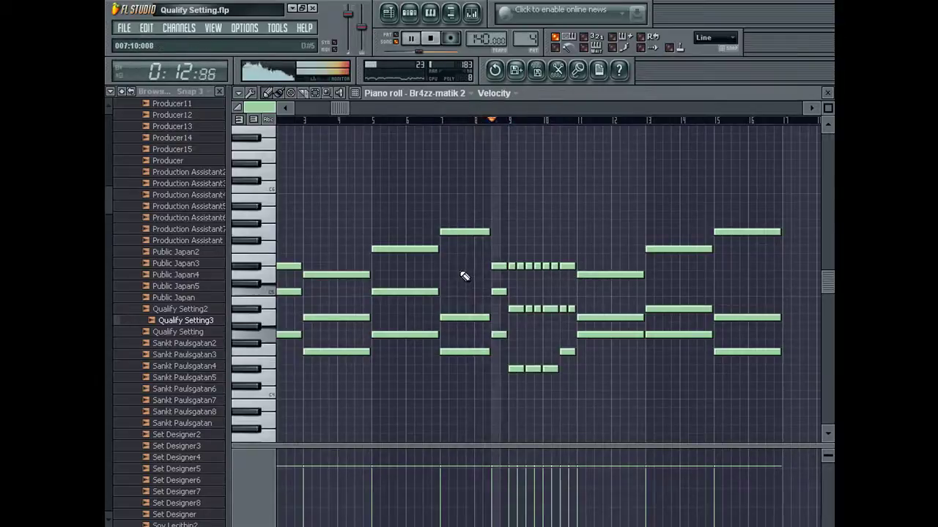
key("space")
key("space")
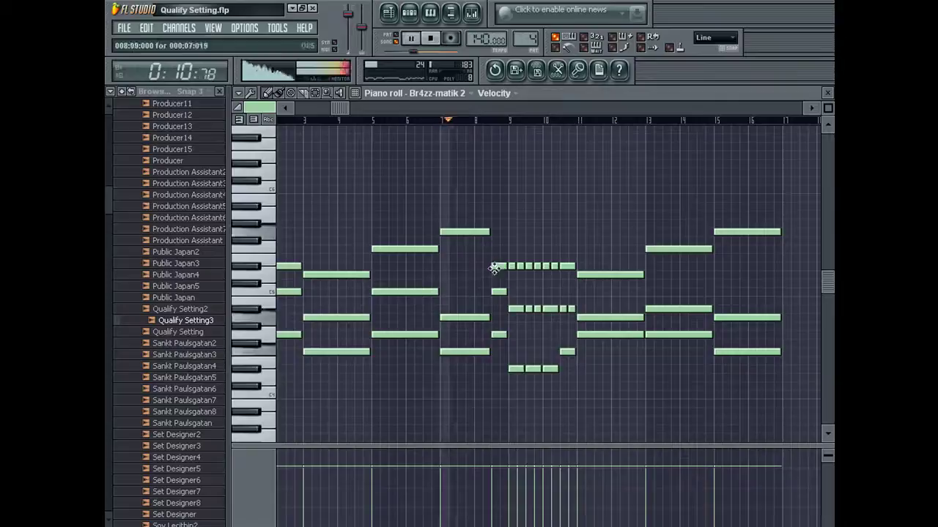
- Reduce the half-bar chord in bar 8 to a single D5 note and replay from bar 7
right_click(497, 268)
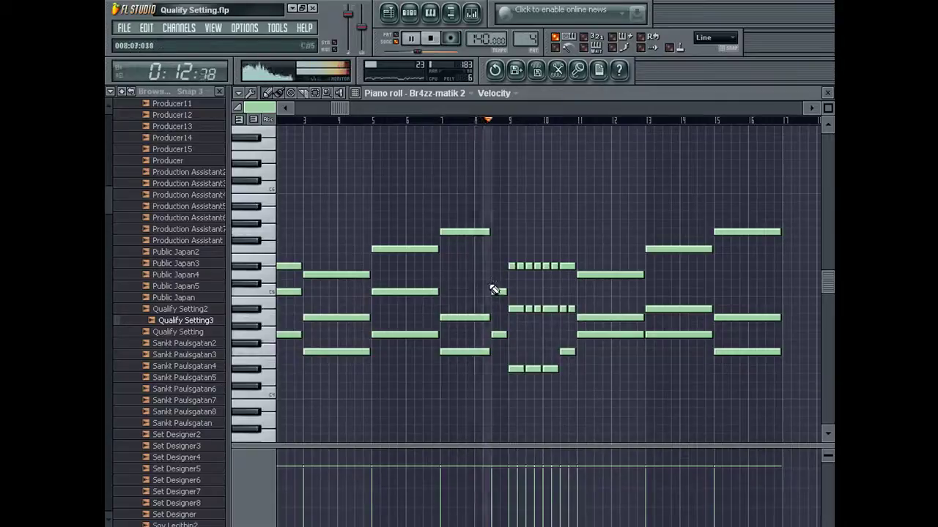
key("space")
key("space")
right_click(496, 335)
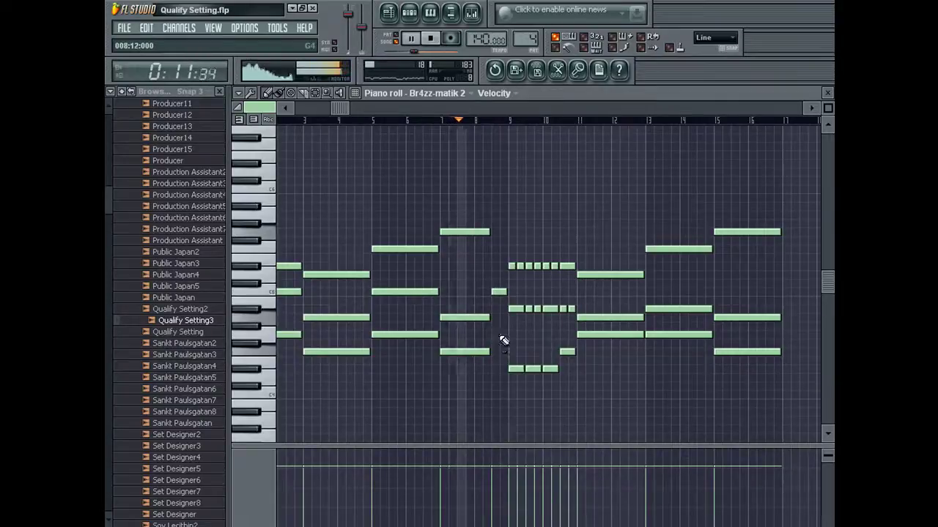
left_click_drag(495, 293, 496, 271)
key("space")
key("space")
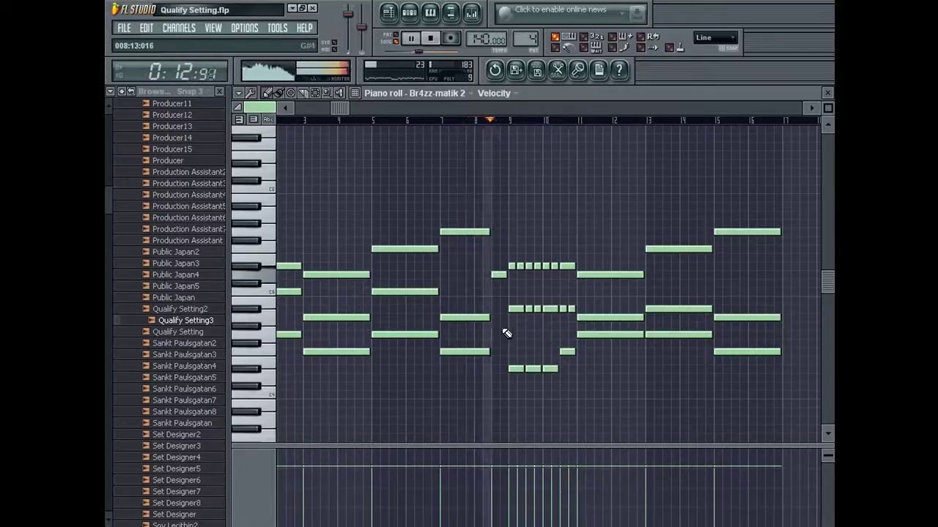
- Add a short note at bar 21 of the brass part and return to the channel list
left_click(508, 113)
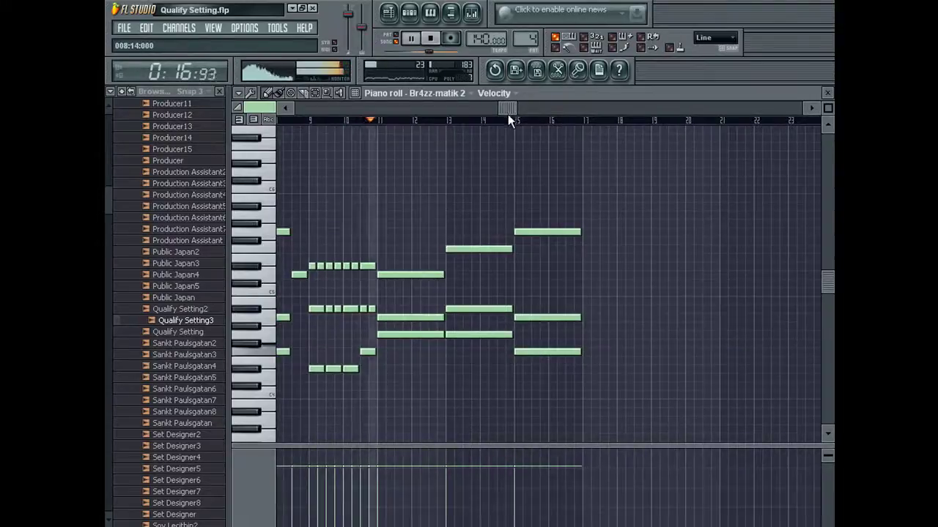
left_click_drag(727, 287, 722, 301)
key("F7")
- Copy the name of the brass channel and insert a new Sampler channel beside it
right_click(299, 255)
left_click(333, 273)
key("ctrl+c")
key("Return")
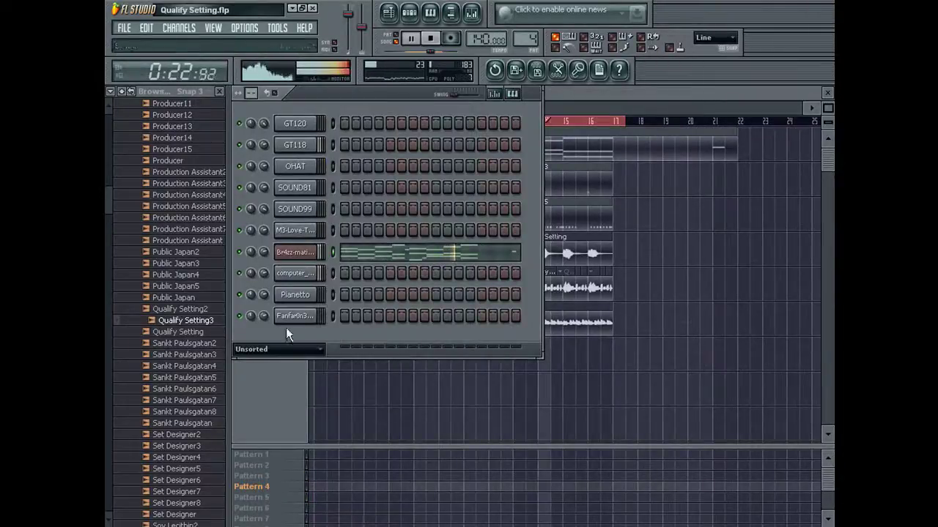
right_click(297, 249)
mouse_move(374, 366)
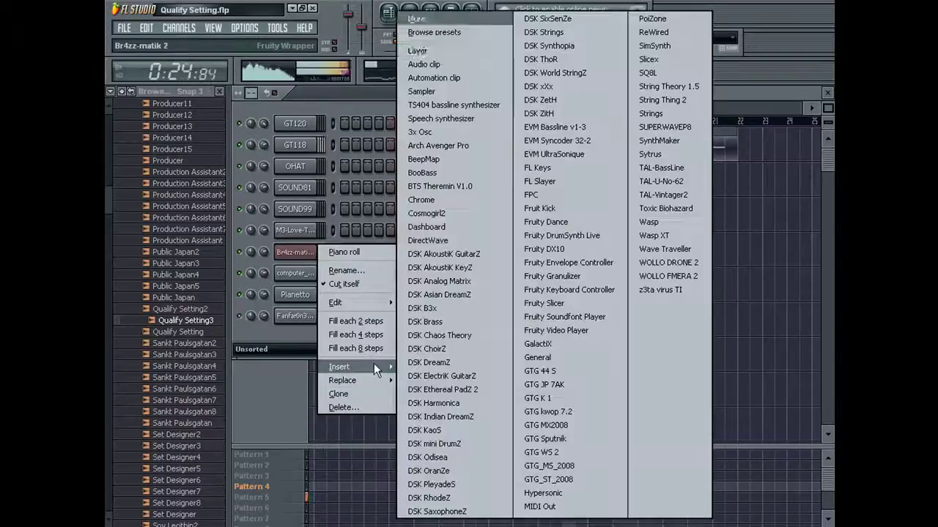
left_click(425, 94)
- Rename the new Sampler channel Br4zz-matik 2 and paste the brass notes into it
right_click(297, 250)
left_click(345, 269)
key("ctrl+v")
key("Return")
key("ctrl+v")
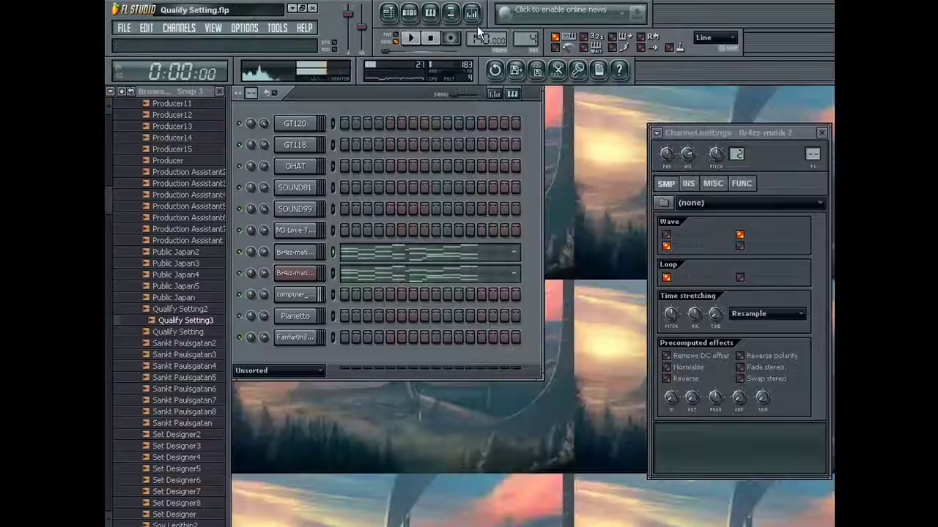
- Solo the brass plugin channel and render pattern 4 to a WAV file named Qualify Setting4
left_click(473, 16)
left_click(368, 93)
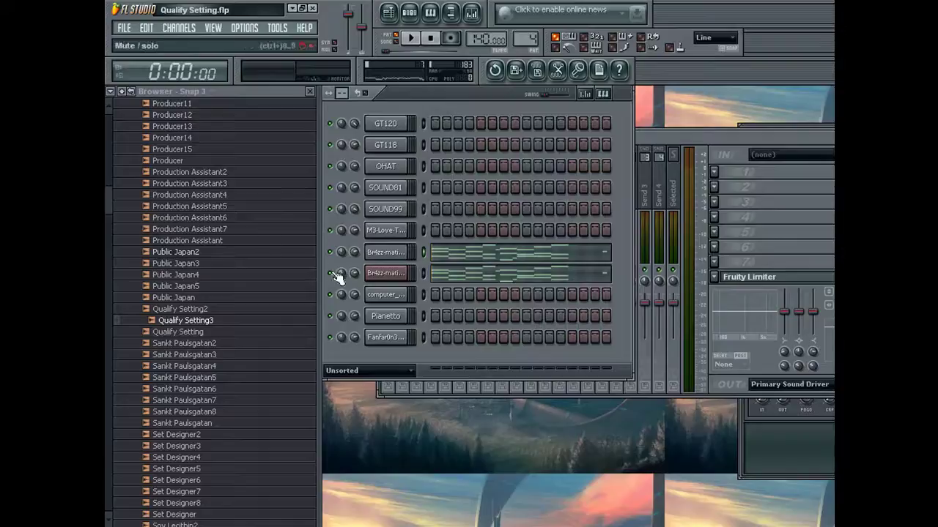
key("ctrl+r")
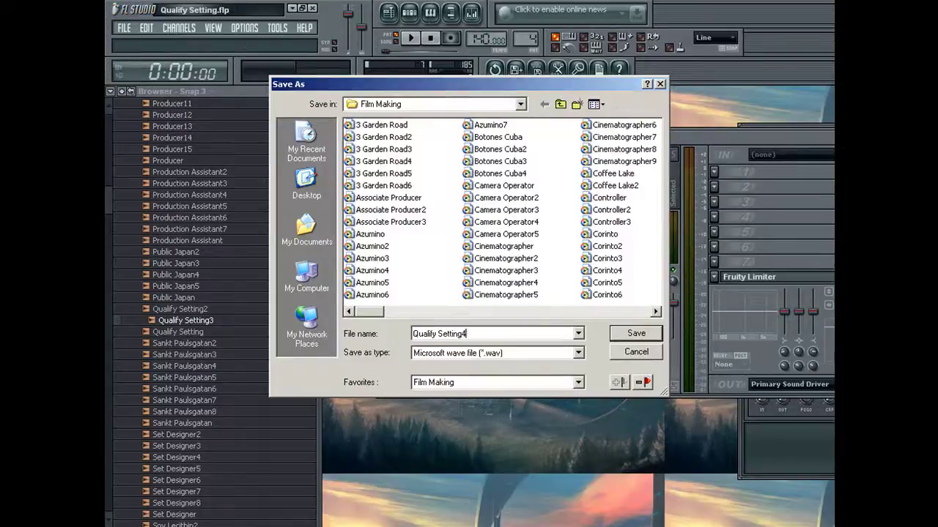
key("Return")
key("Return")
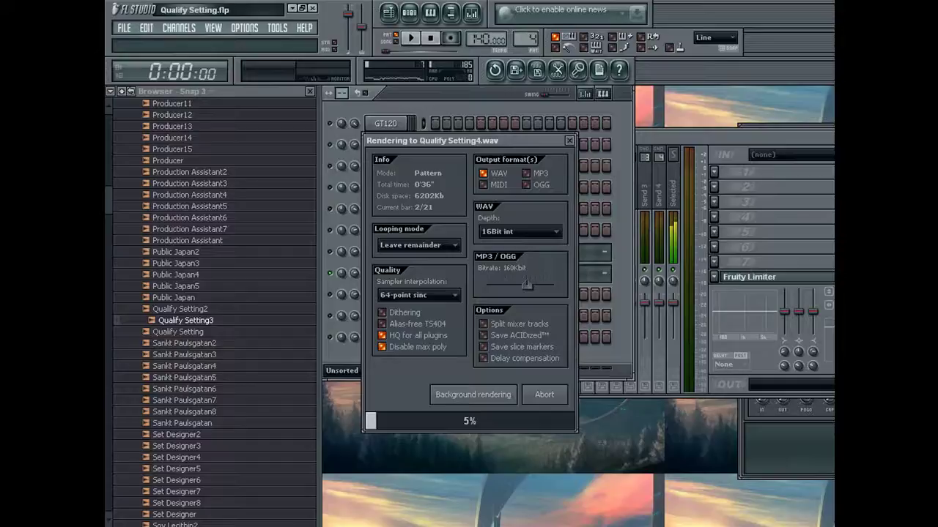
key("super")
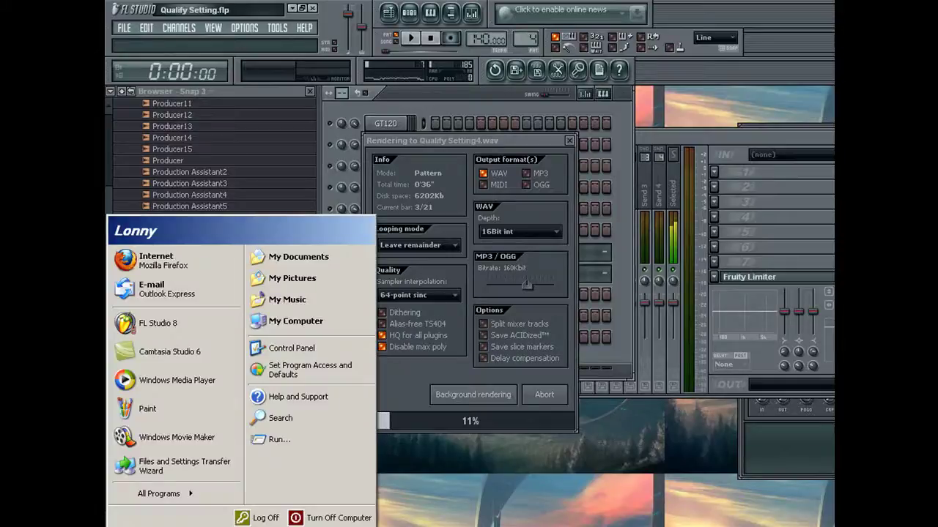
key("super")
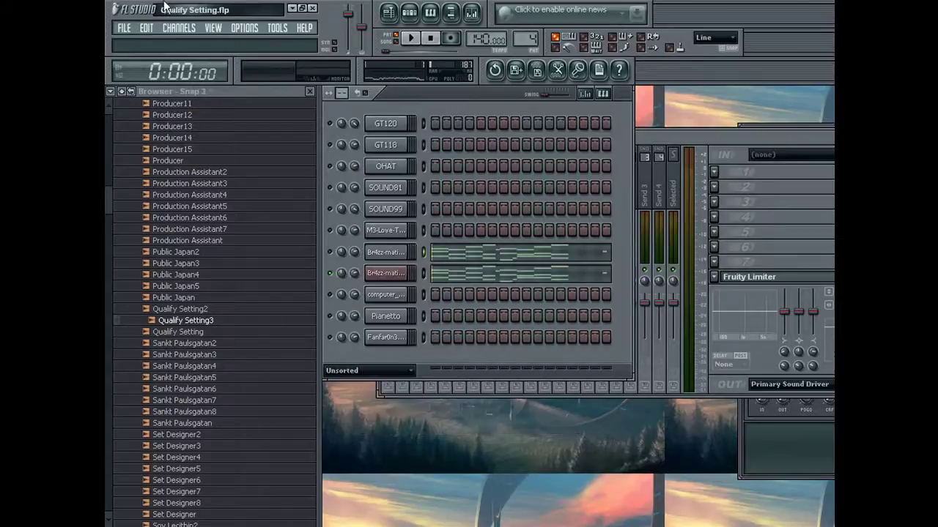
- Add the Qualify Setting4 audio clip to playlist track 7, slice it at bar 17 and delete the remainder
left_click(393, 42)
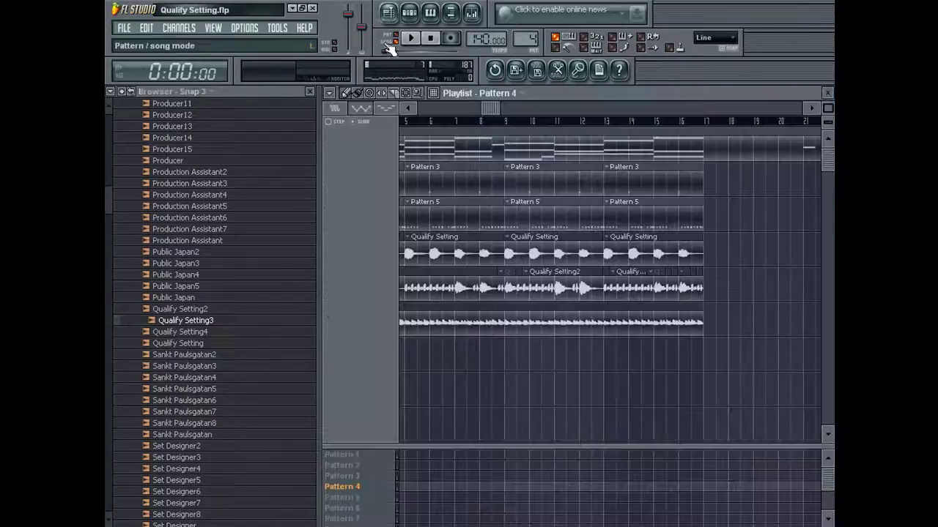
left_click(210, 334)
left_click_drag(210, 335, 548, 352)
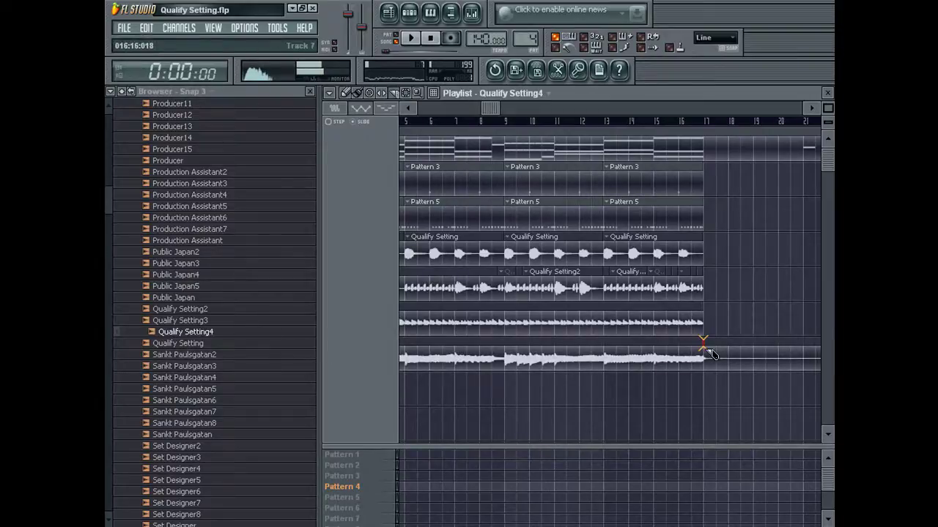
right_click(734, 361)
- Check the clip ends at bar 17 and delete the brass pattern clip from the first playlist track
left_click_drag(490, 108, 701, 118)
left_click_drag(829, 107, 831, 110)
left_click_drag(700, 109, 674, 109)
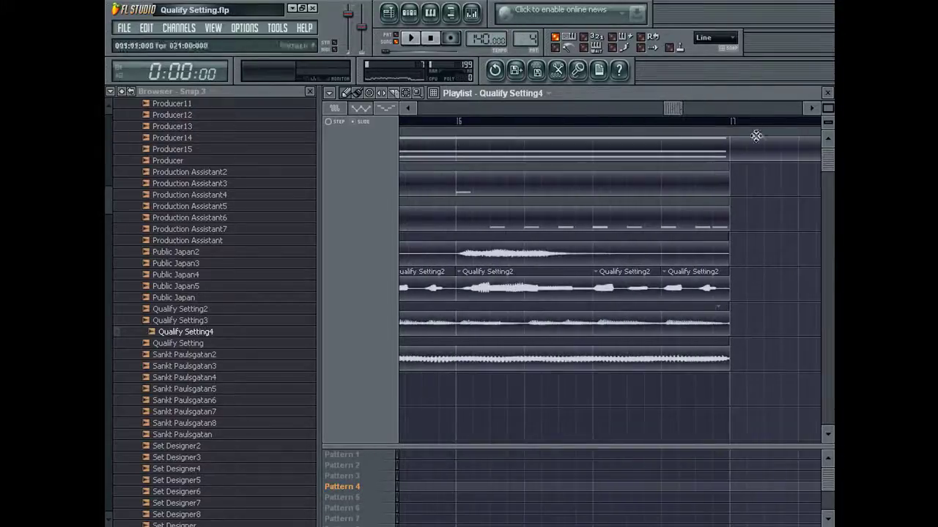
right_click(756, 138)
left_click_drag(828, 108, 240, 148)
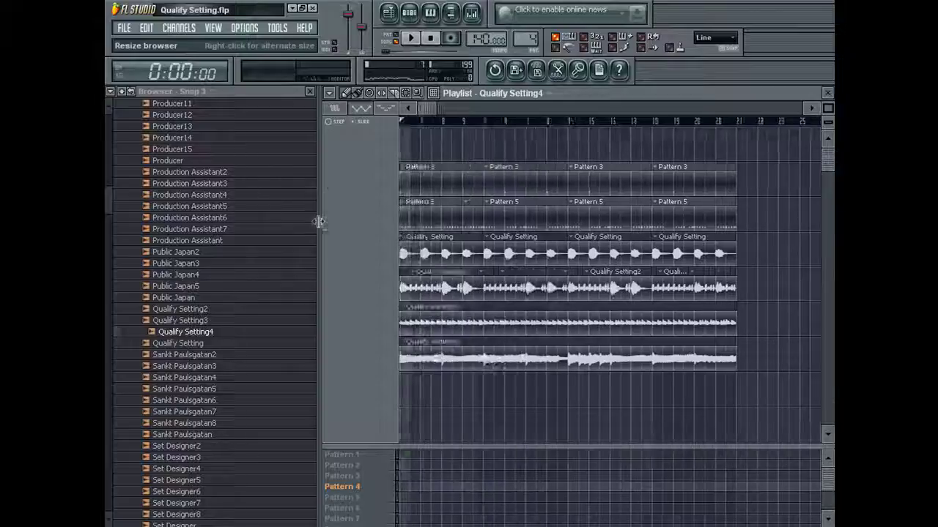
- Display all channels in the channel list and clear the brass plugin channel's notes from pattern 4
key("F5")
right_click(339, 188)
key("Escape")
left_click(350, 222)
left_click(315, 208)
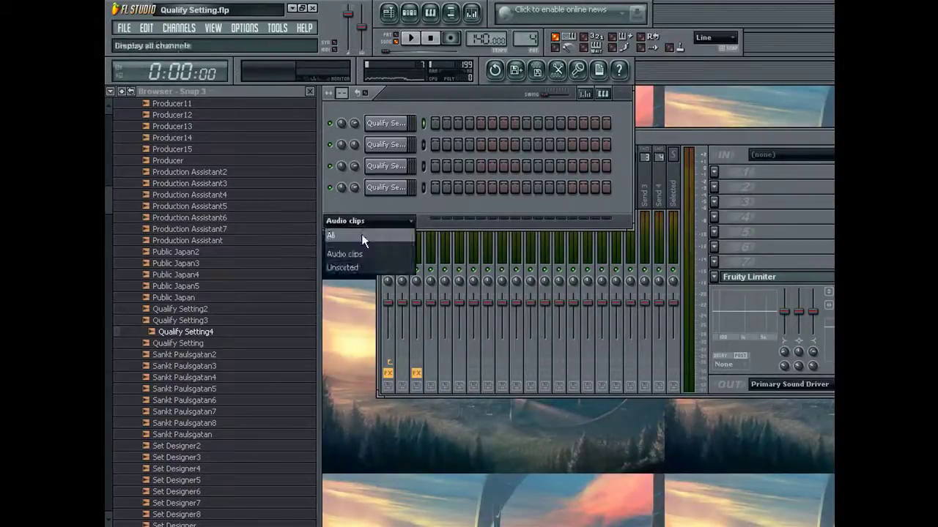
left_click(363, 234)
left_click(390, 274)
left_click(392, 274)
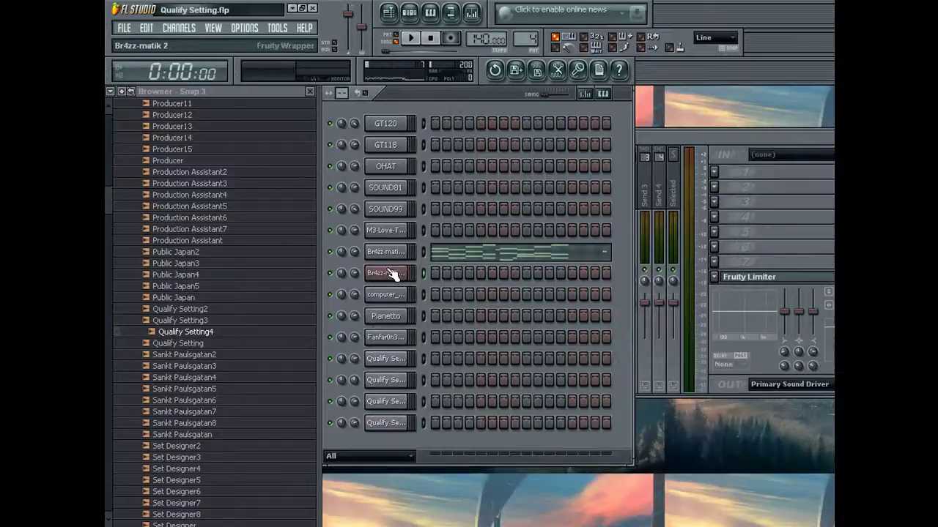
- Start playback, reposition the mixer window and open the plugin editor of the Br4zz-matik 2 channel
key("space")
left_click_drag(707, 145, 671, 148)
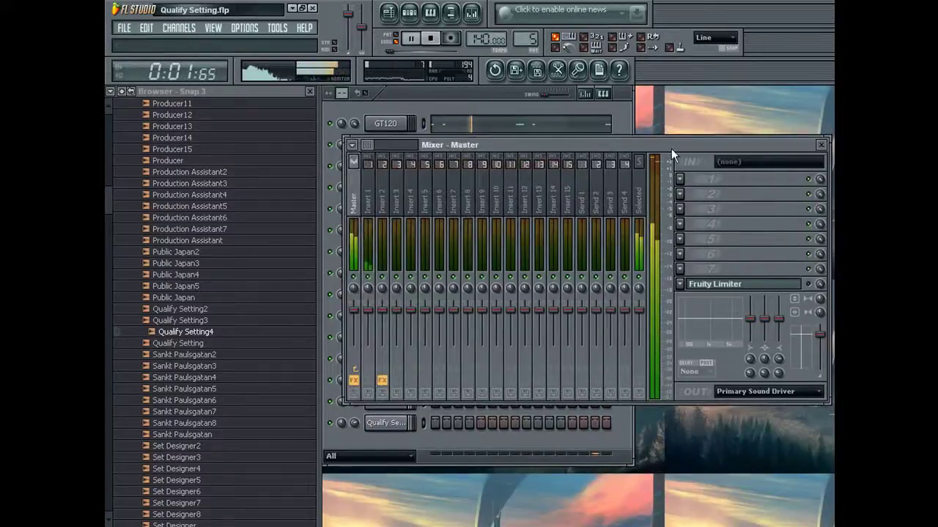
left_click(471, 120)
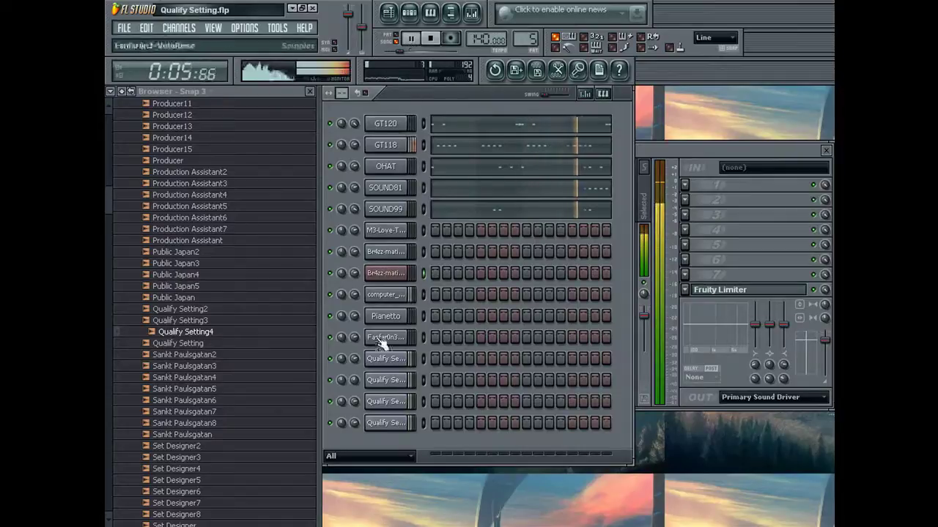
left_click(375, 274)
left_click_drag(382, 286, 283, 240)
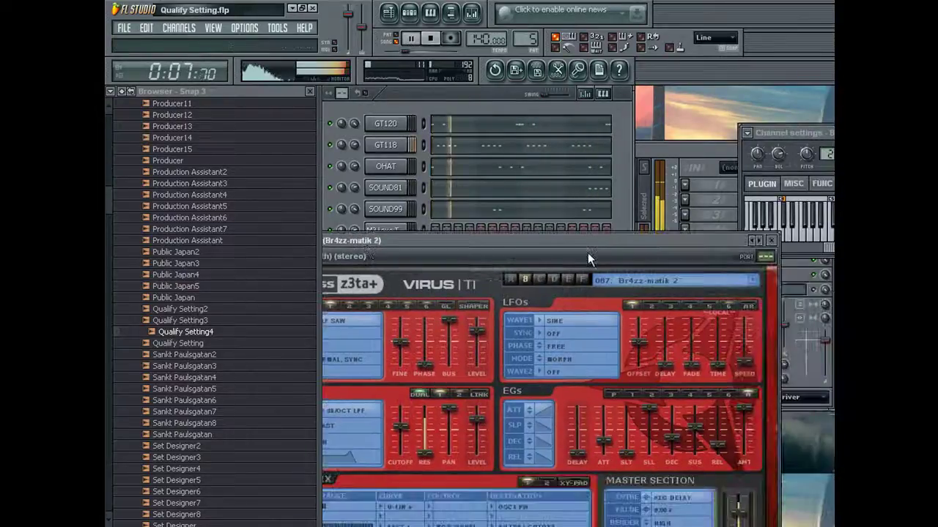
- Switch the plugin to the Fiv3-Sid3 P0lyg0n 24 preset and clone the GT120 channel
left_click(761, 245)
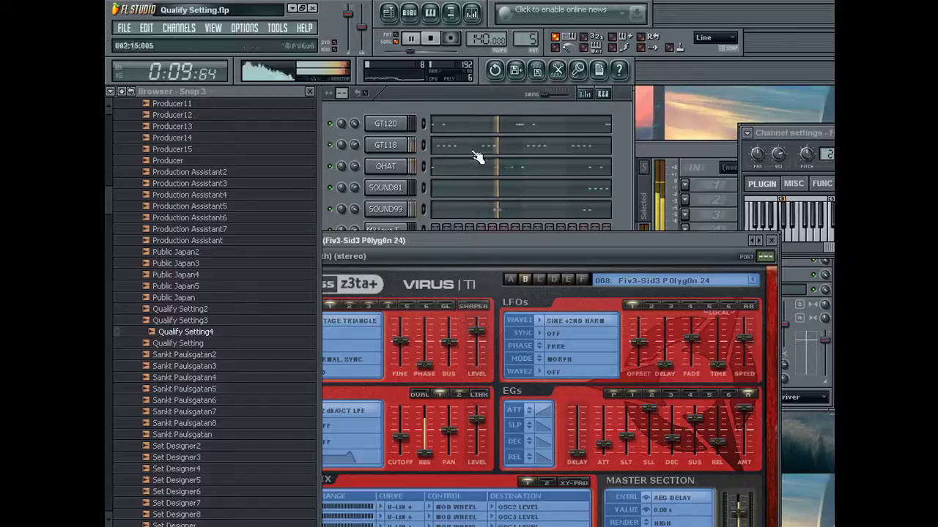
left_click(432, 107)
left_click_drag(109, 200, 109, 497)
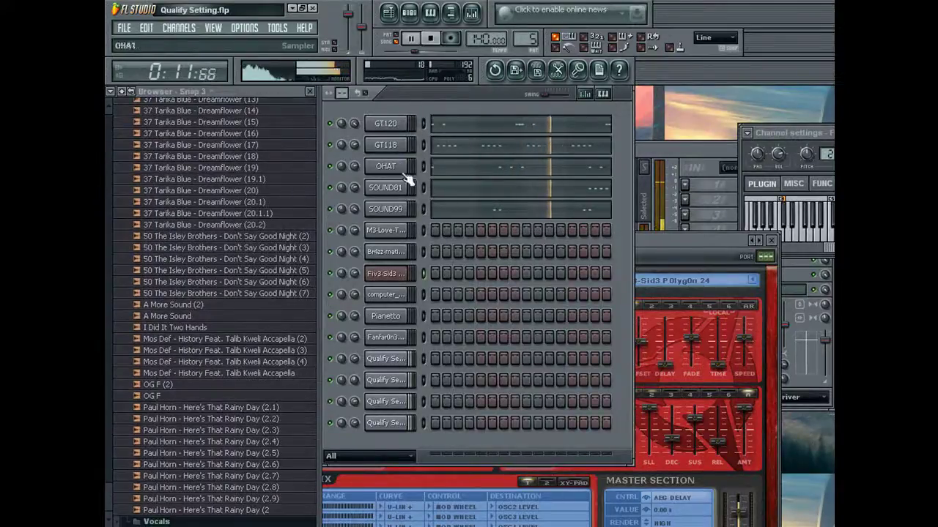
right_click(393, 130)
left_click(432, 282)
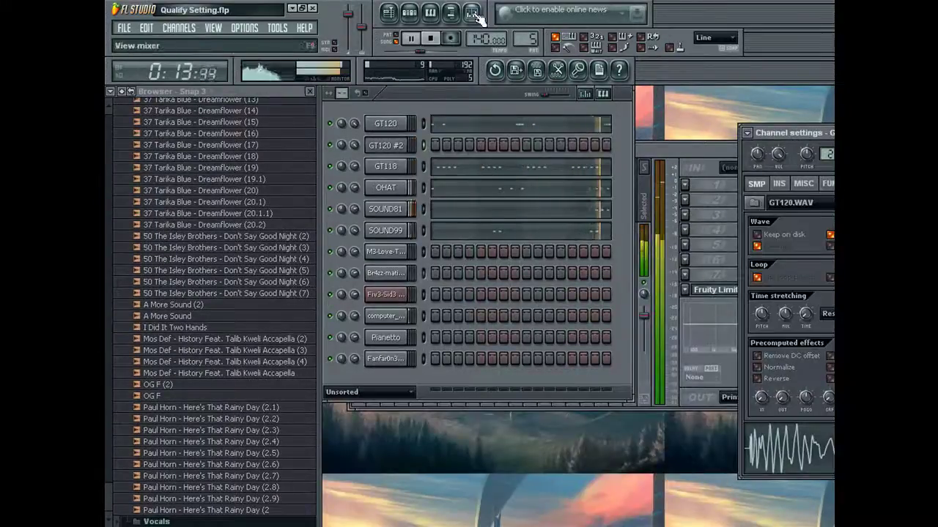
- Remove the effect from slot 1 of mixer track Insert 2
left_click(472, 13)
left_click(403, 201)
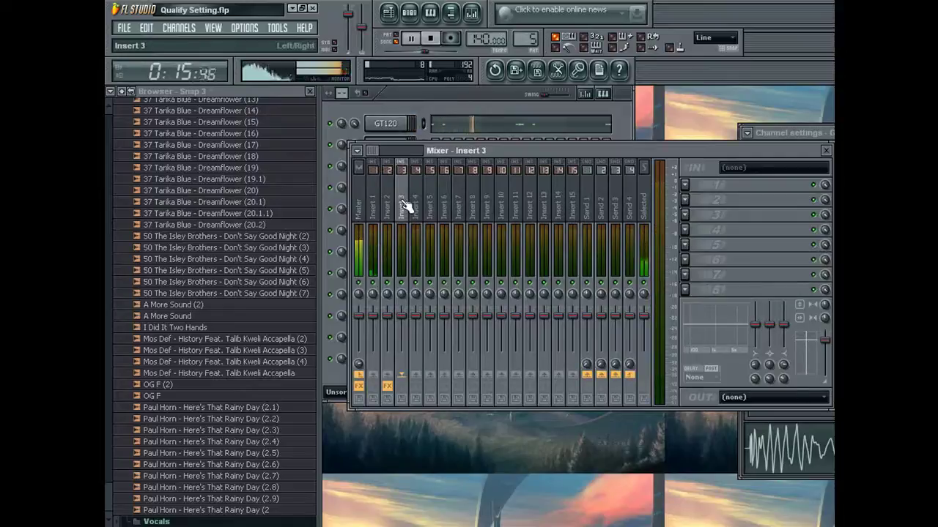
left_click(388, 208)
left_click(687, 185)
left_click(710, 201)
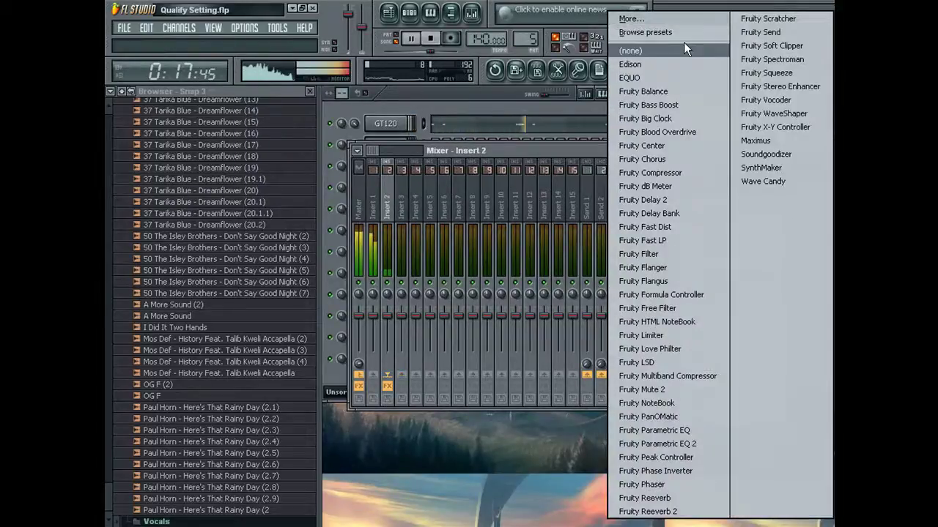
left_click(679, 53)
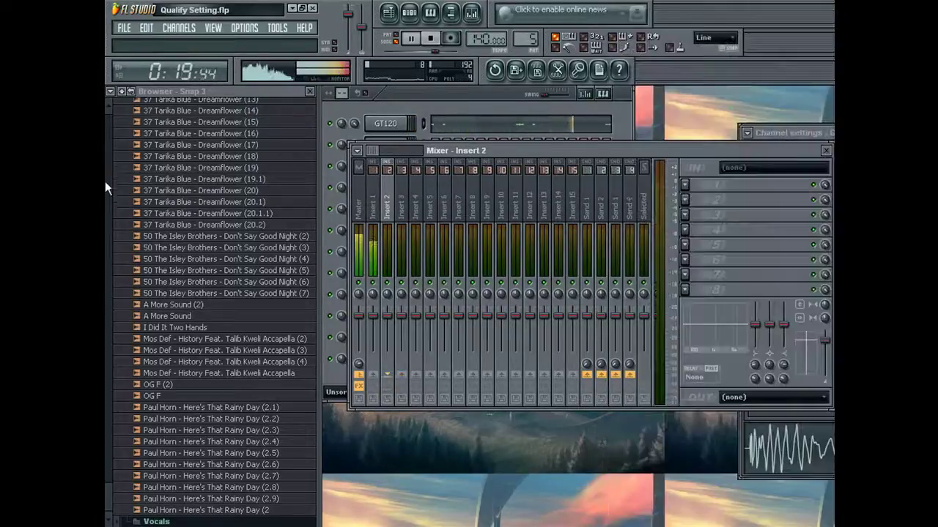
scroll(157, 103, "up", 10)
- Lower the OHAT channel's volume and show the playlist
left_click(443, 100)
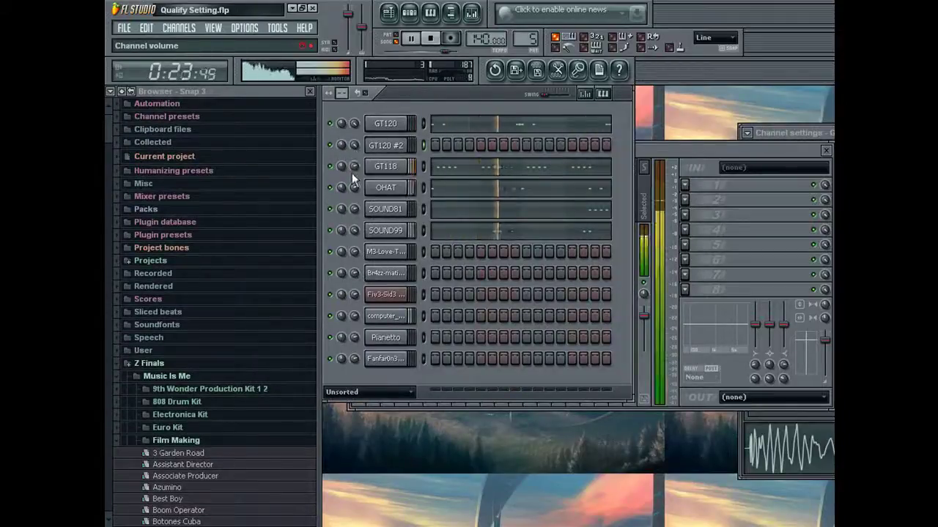
left_click_drag(355, 189, 355, 208)
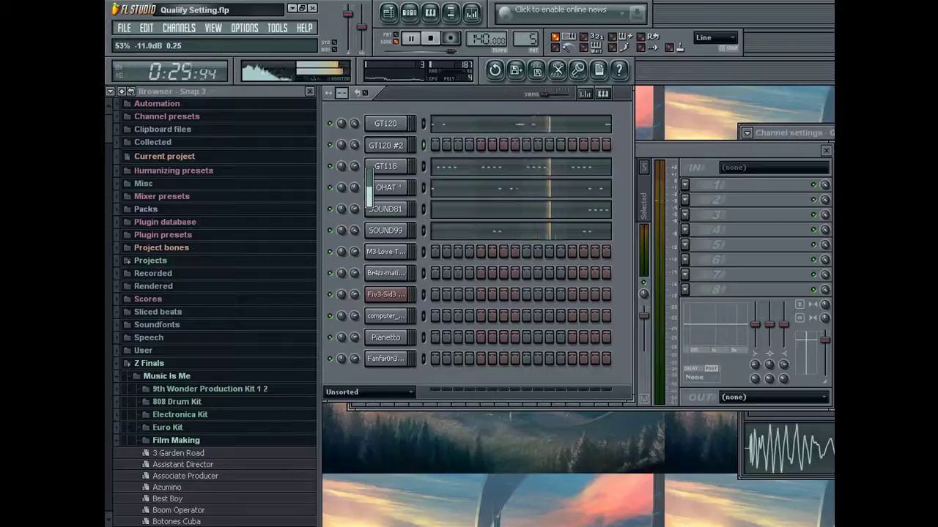
left_click(386, 123)
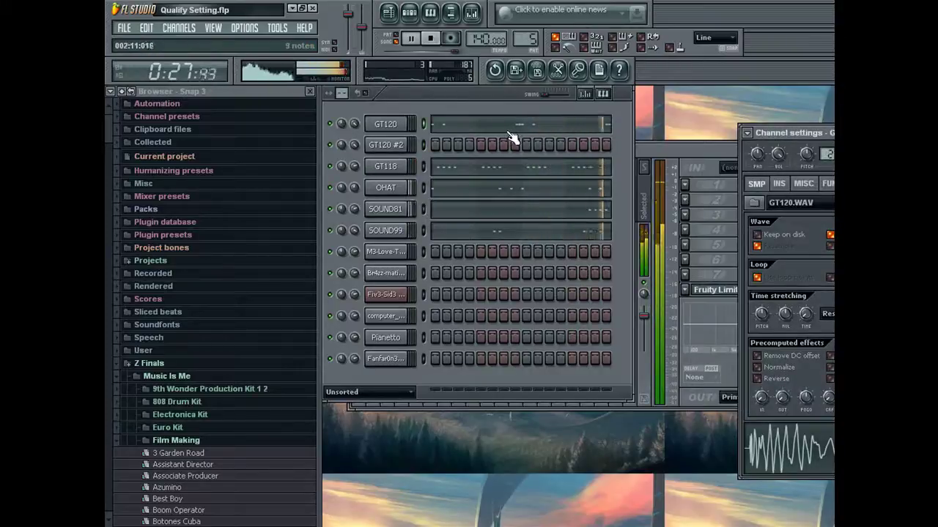
left_click_drag(357, 189, 358, 201)
left_click(388, 12)
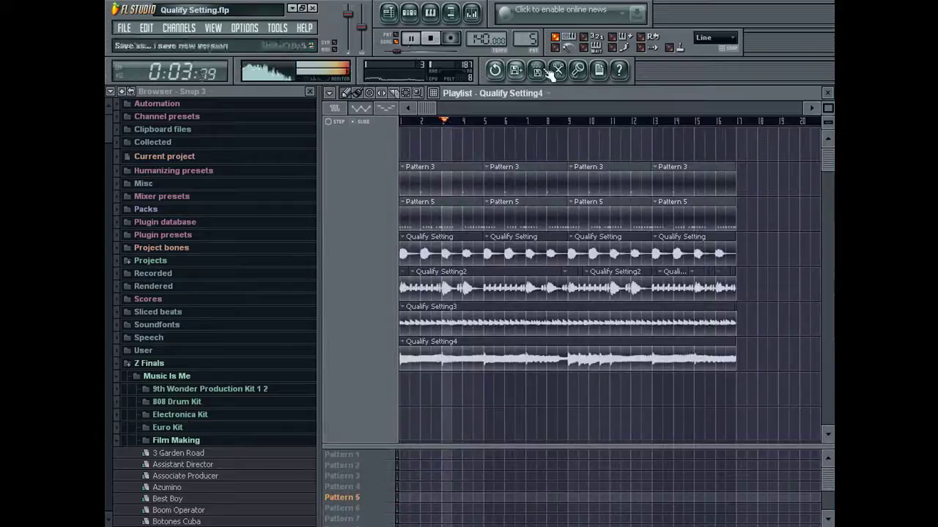
key("ctrl+a")
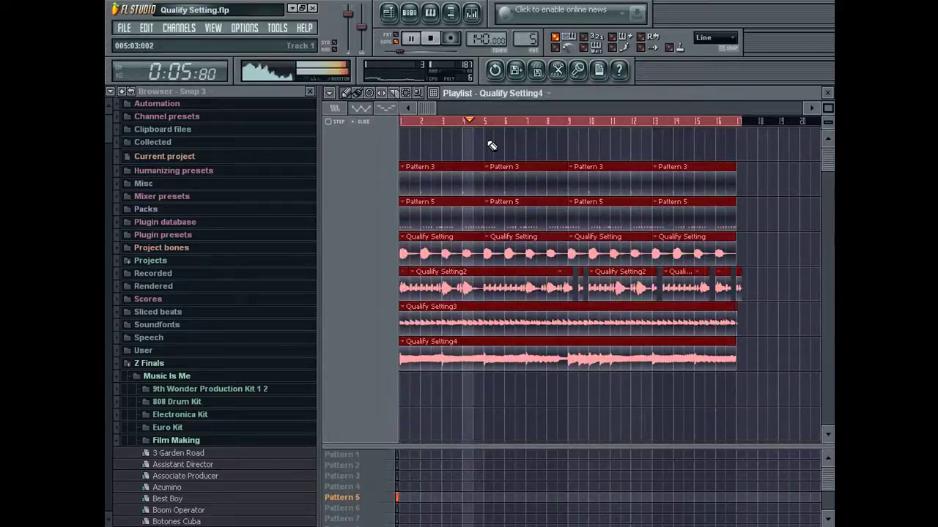
left_click(145, 28)
left_click(151, 43)
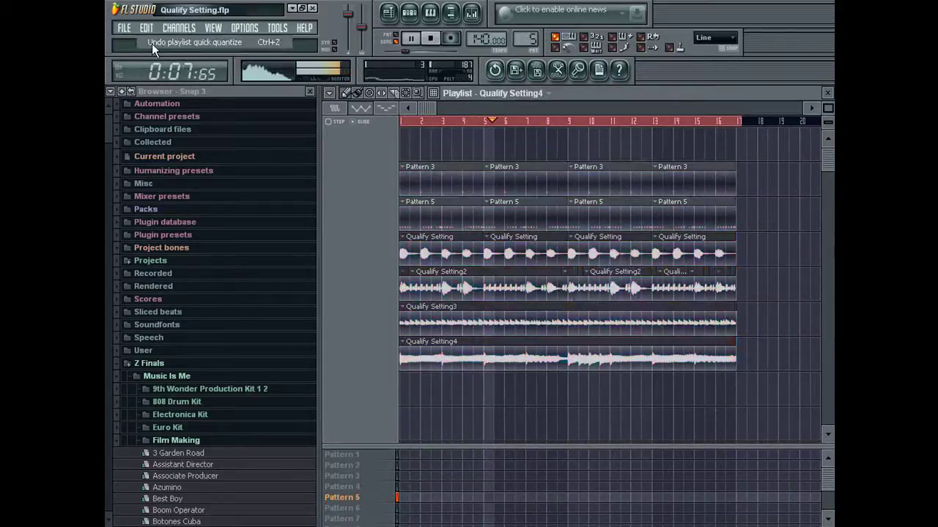
- Duplicate all playlist clips so the copies start at bar 17
key("ctrl+a")
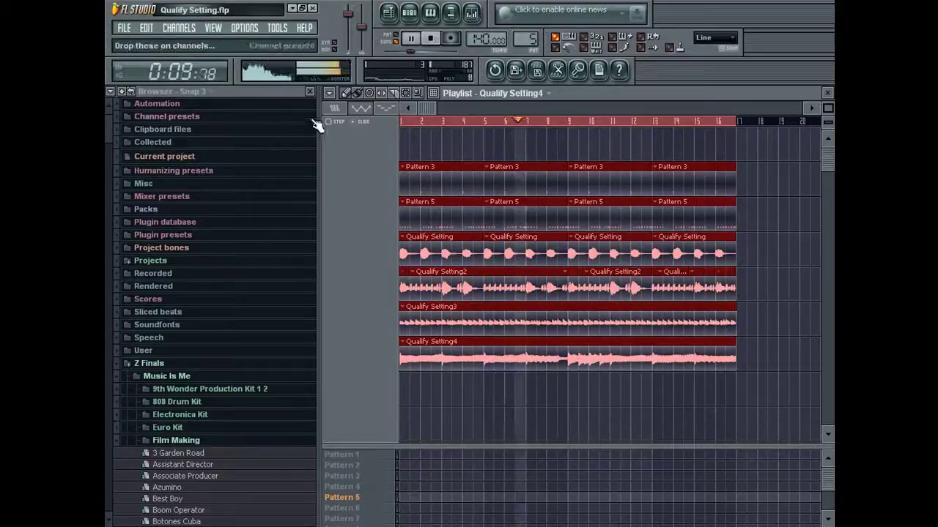
key("ctrl+b")
key("space")
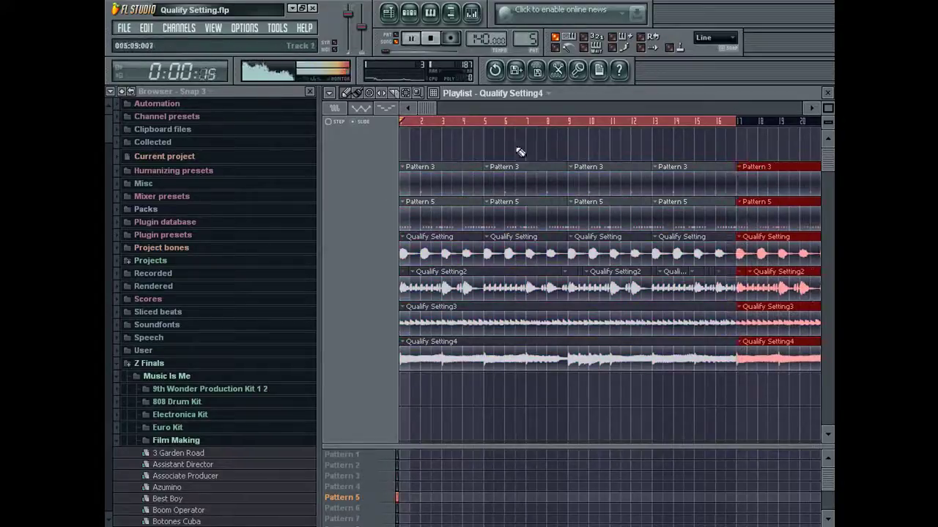
- Move all playlist clips up one track so Pattern 3 sits on track 1, clear the selection and stop playback
key("ctrl+a")
scroll(425, 146, "down", 1)
left_click(431, 123)
key("space")
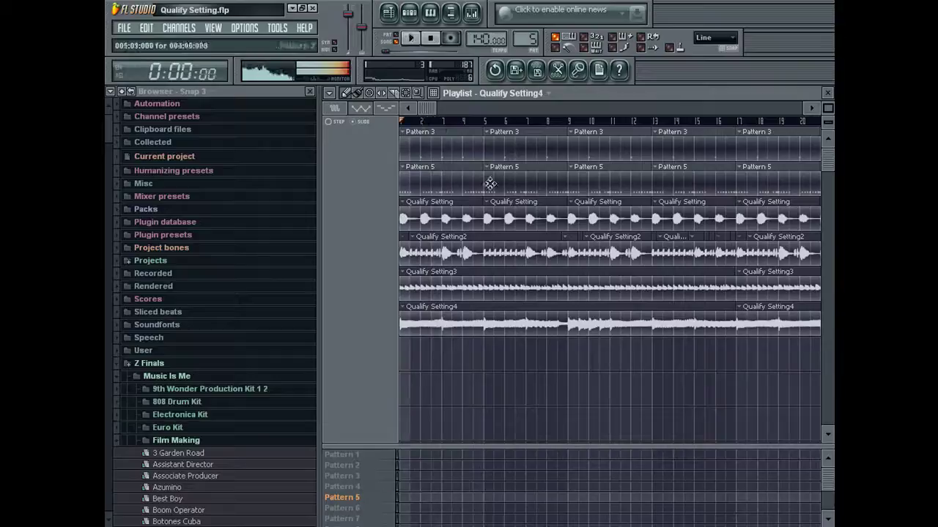
- Delete the Qualify Setting and Qualify Setting2 clips before about bar 16 on tracks 3 and 4 and close the playlist
right_click(428, 225)
key("space")
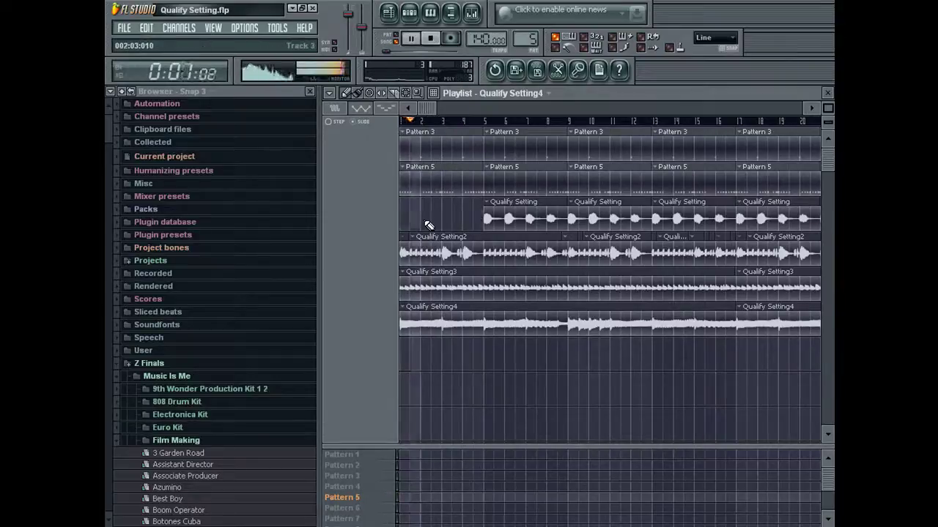
right_click(435, 254)
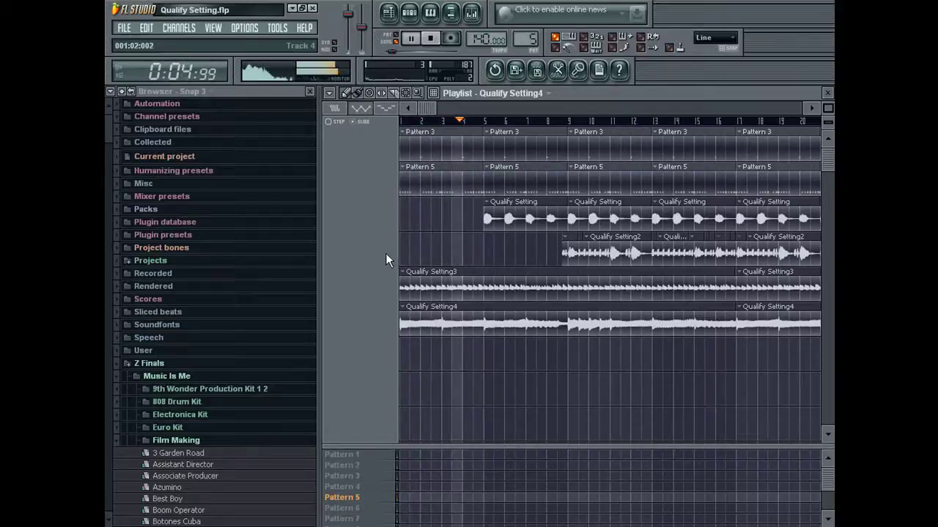
right_click(513, 220)
right_click(607, 213)
right_click(570, 243)
right_click(599, 238)
right_click(580, 250)
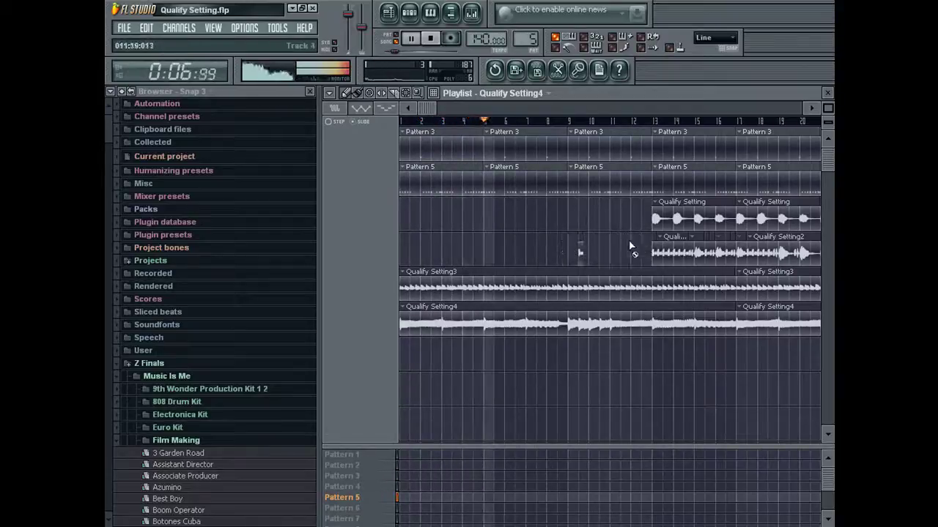
right_click(700, 224)
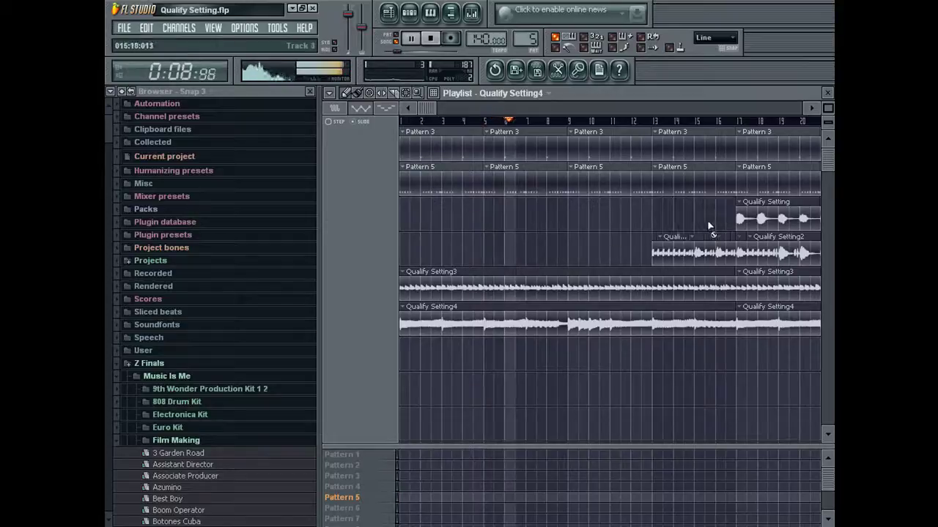
right_click(654, 256)
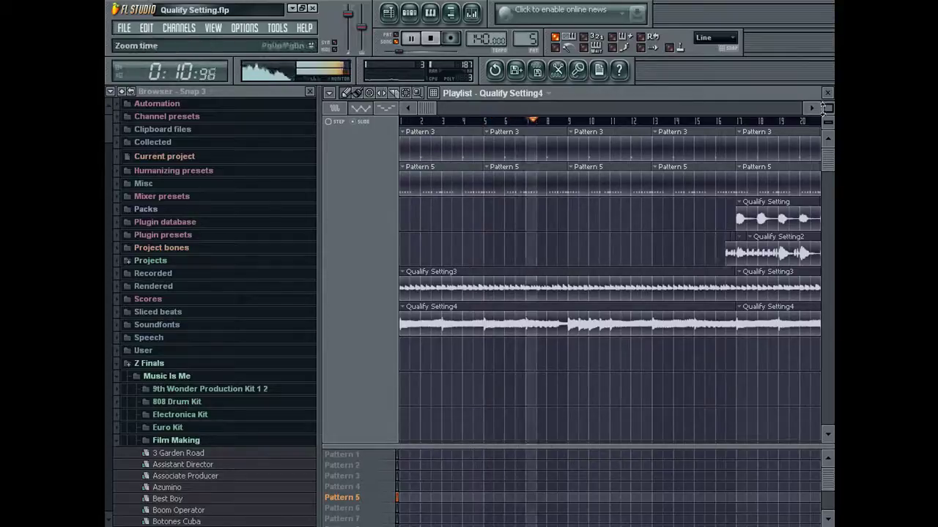
left_click(826, 93)
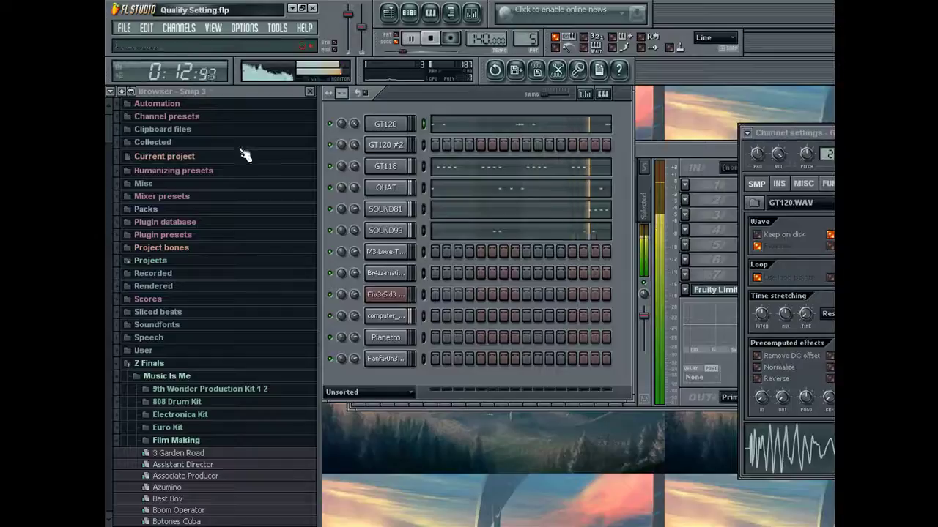
- Expand the 9th Wonder Production Kit 1 2 folder and clone the GT120 channel again
left_click(216, 389)
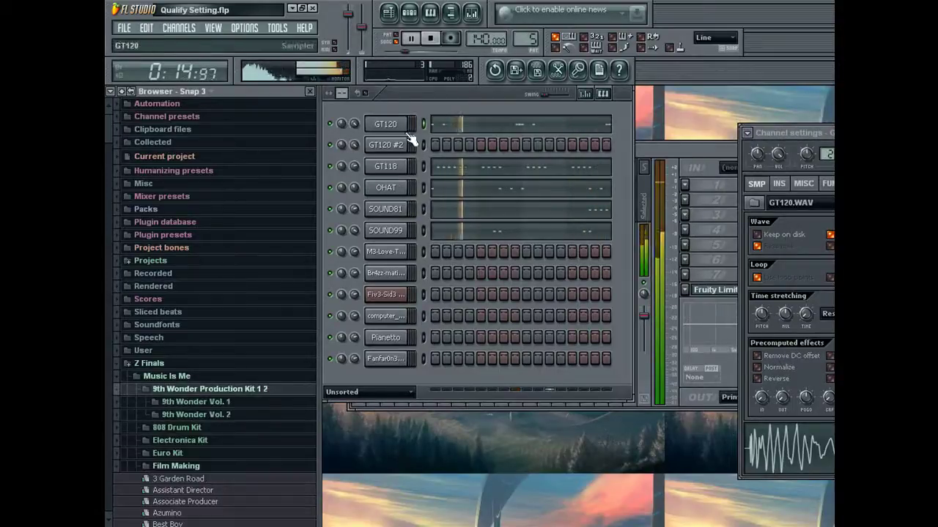
right_click(400, 124)
left_click(440, 276)
- Browse to the 9th Wonder Vol. 2 kicks and load the Cp_K sample into the newest GT120 clone
left_click(222, 417)
left_click(209, 446)
left_click(218, 346)
left_click(218, 322)
left_click(223, 312)
left_click_drag(294, 242, 396, 143)
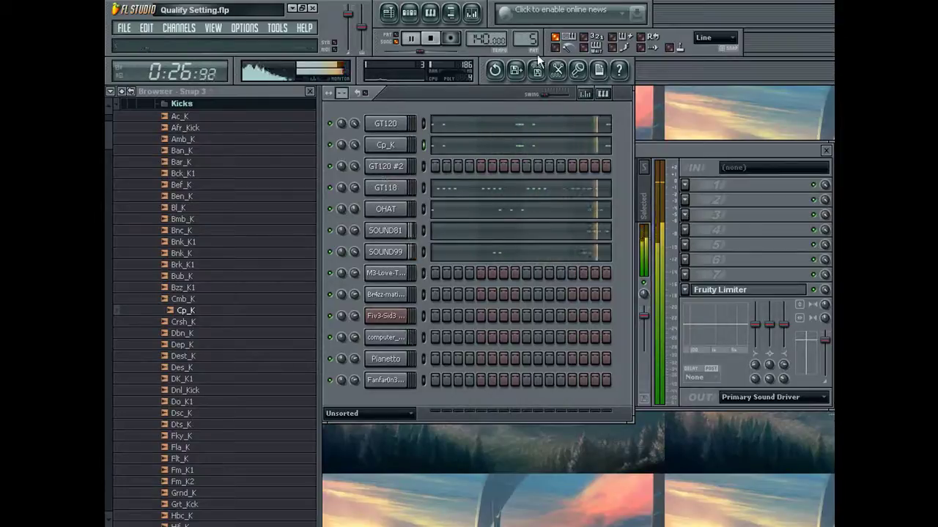
- Undo the last note change on the Cp_K channel
left_click(146, 29)
left_click(147, 43)
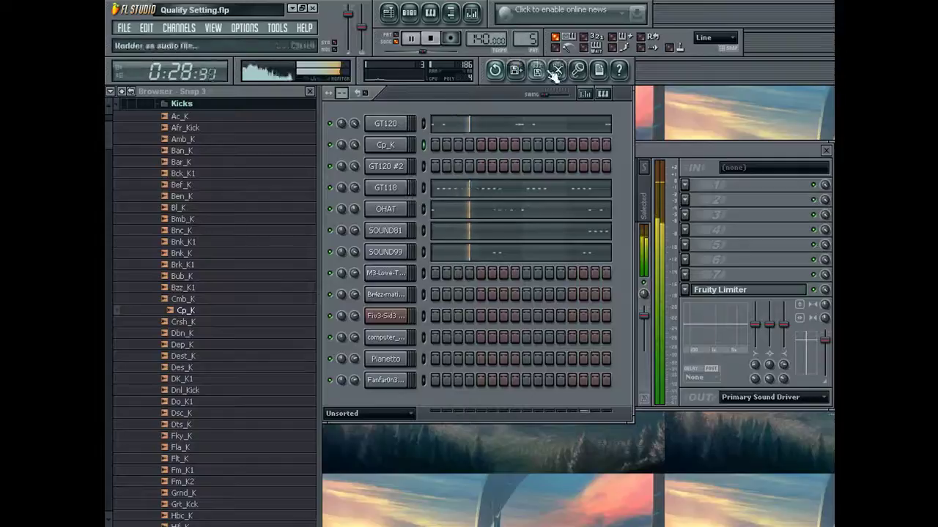
key("KP_Add")
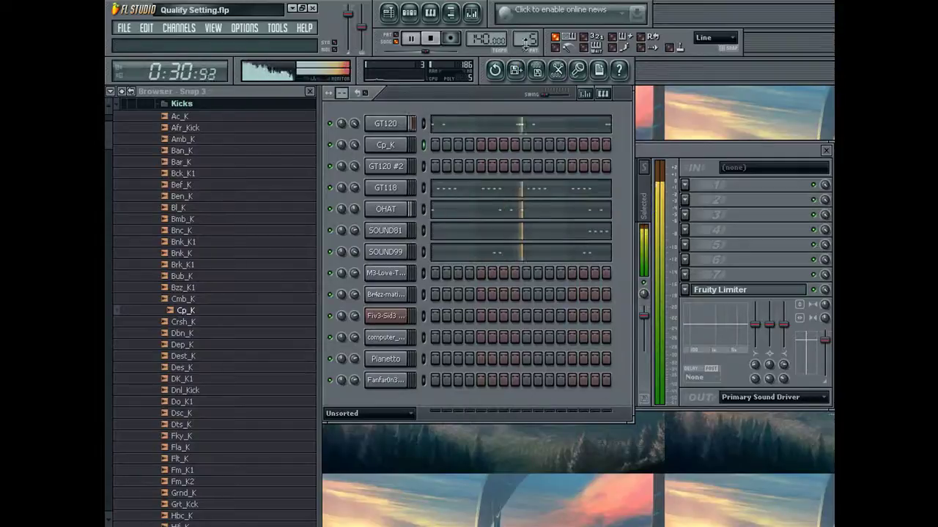
- Copy the GT120 channel's notes and paste them into the Cp_K channel
double_click(391, 123)
key("ctrl+c")
double_click(393, 148)
key("ctrl+v")
- Audition the kick samples between Crsh_K and Dts_K for the GT120 #2 channel
double_click(378, 167)
left_click(215, 357)
left_click(215, 322)
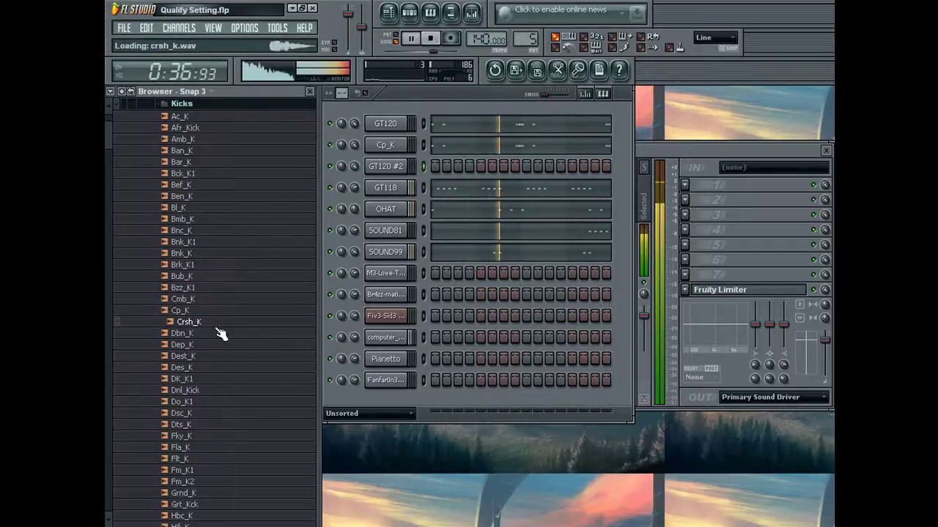
left_click(213, 334)
left_click(202, 391)
left_click(200, 402)
left_click(197, 413)
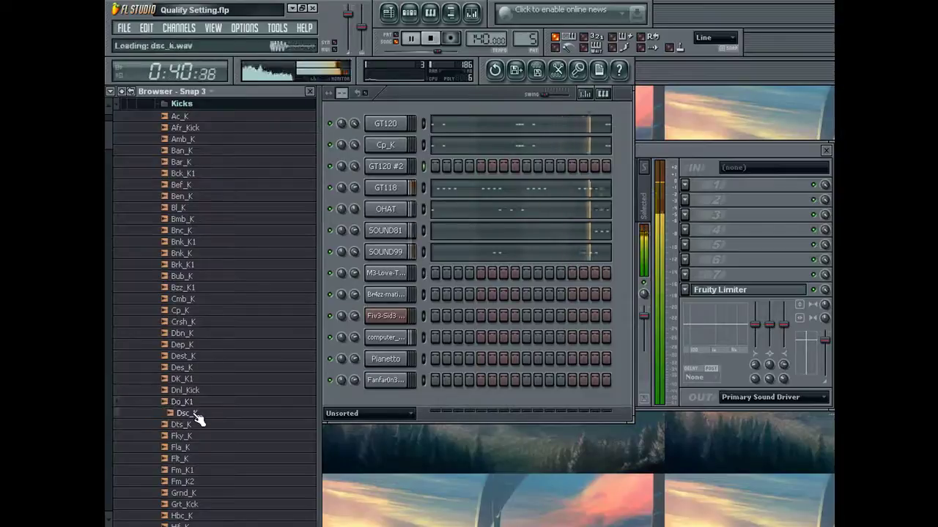
scroll(191, 392, "down", 2)
left_click(210, 354)
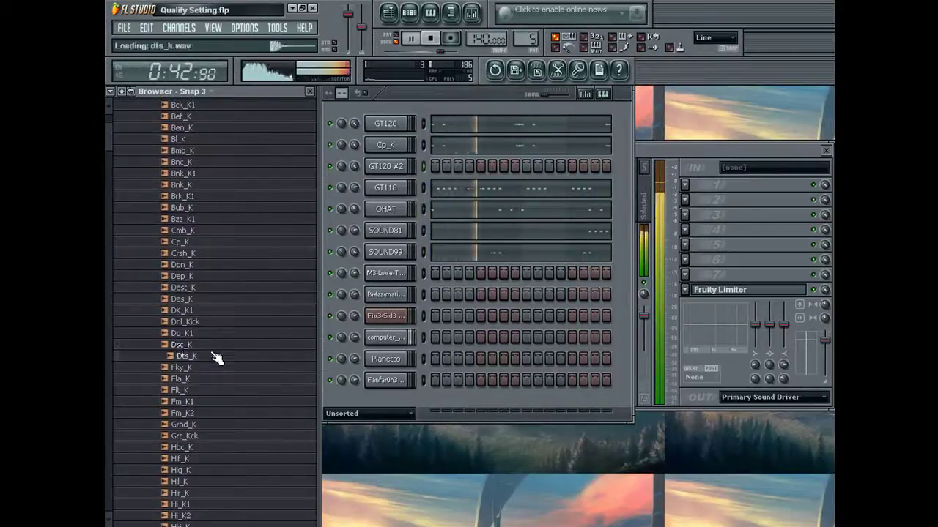
- Audition the kicks from Fky_K to Grnd_K and load Fm_K2 into the GT120 #2 channel
left_click(209, 369)
left_click(205, 380)
left_click(204, 391)
left_click(203, 402)
left_click(198, 413)
left_click(200, 424)
left_click_drag(201, 414, 386, 164)
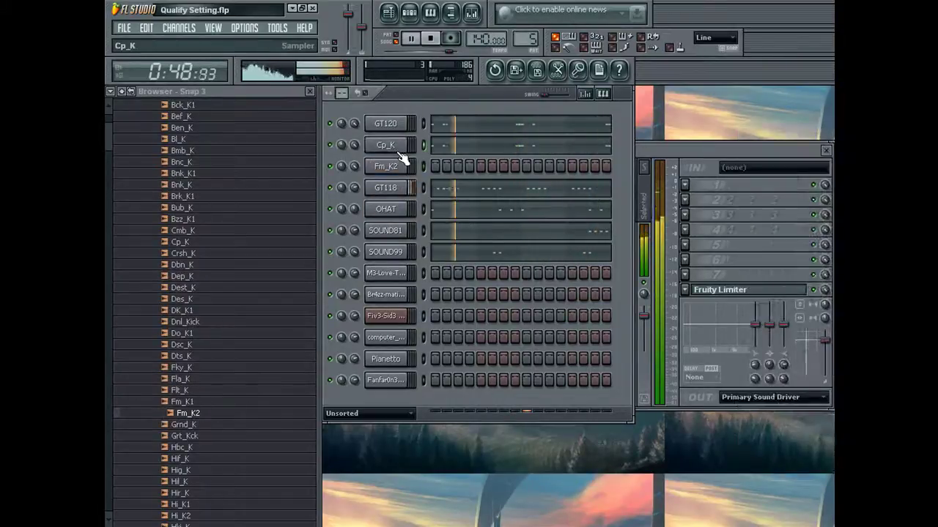
- Add two Cp_K kick notes in bar 2 and two in bar 4 on C5 in the piano roll
left_click(431, 13)
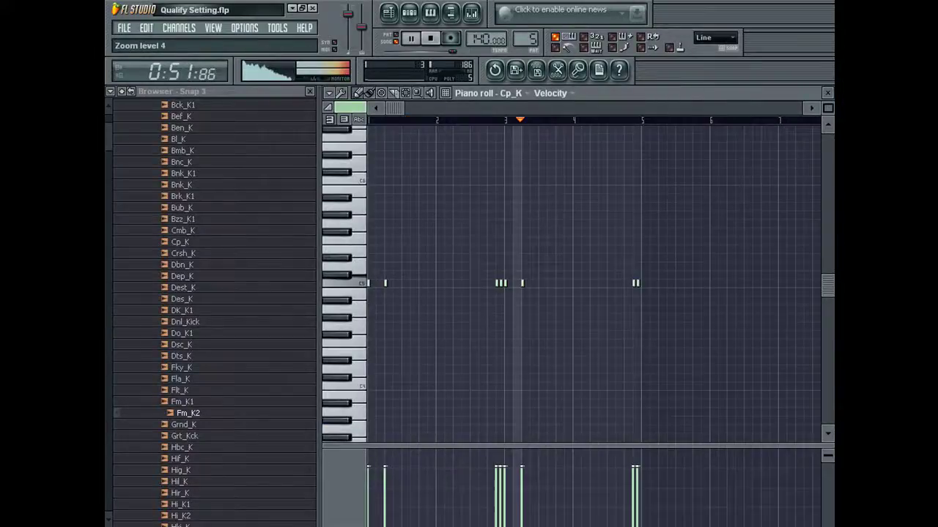
left_click(601, 284)
right_click(614, 285)
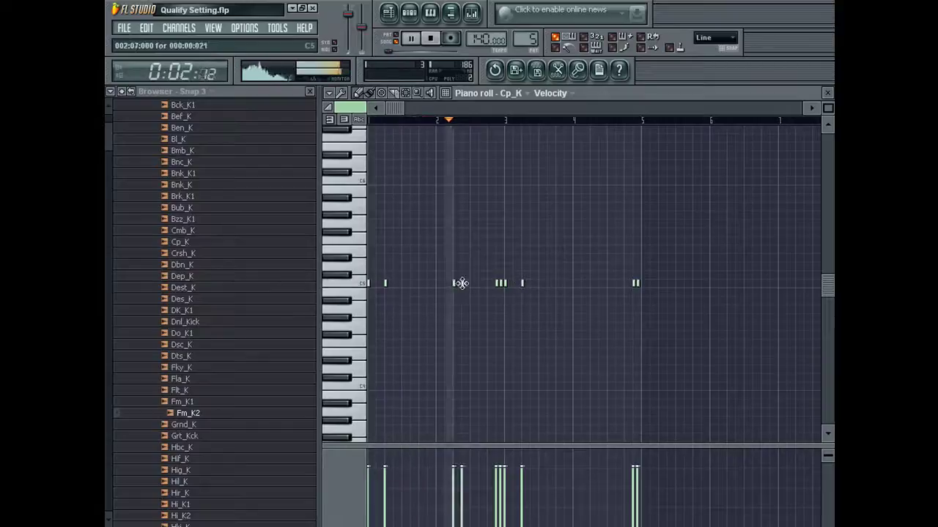
left_click(599, 284)
left_click(463, 285)
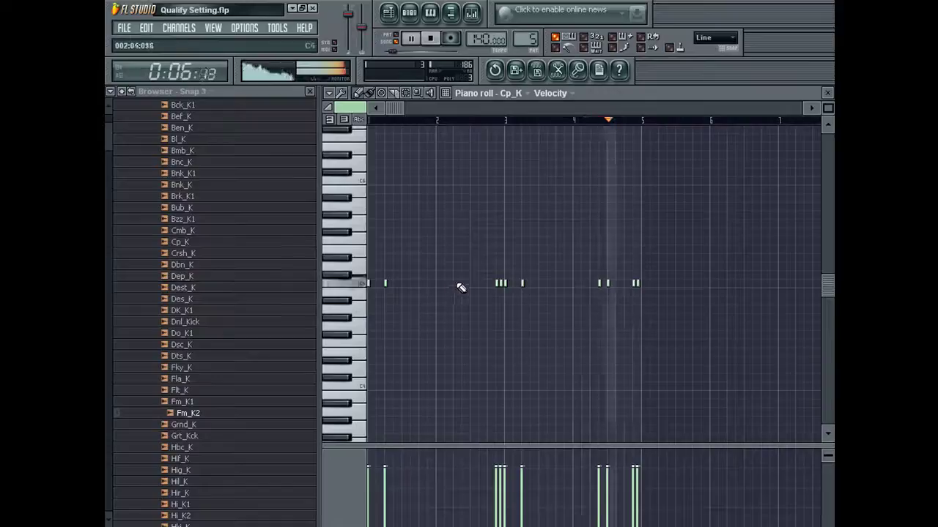
left_click(454, 285)
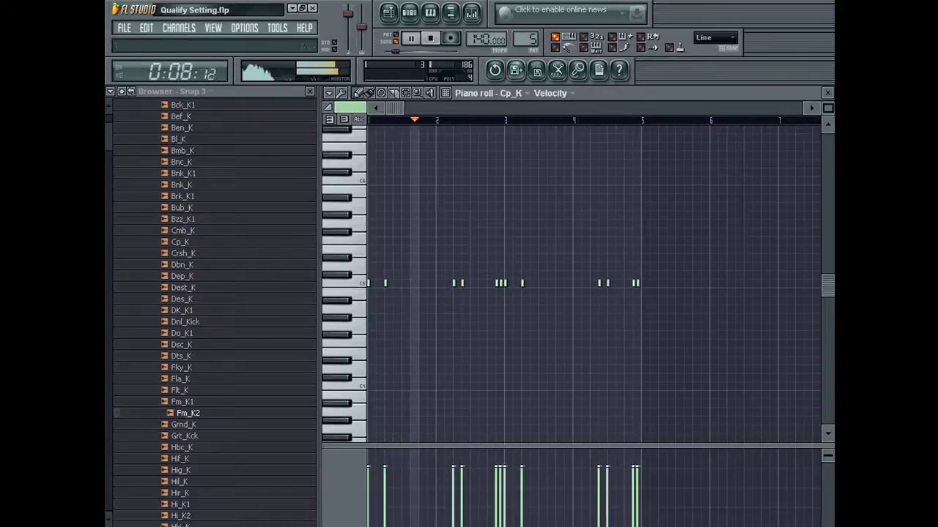
left_click(828, 93)
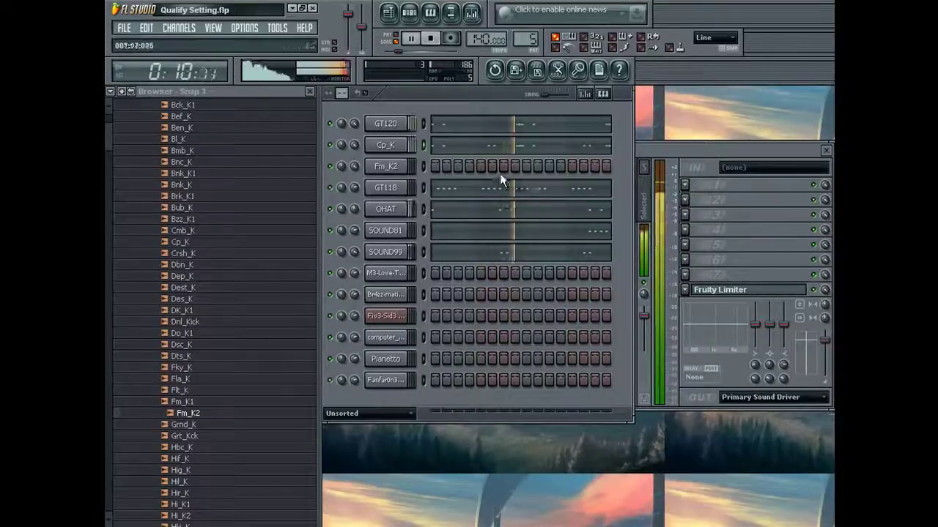
- Delete the first added Cp_K note in bar 2 and place a note at about step 9 of that bar
left_click(489, 147)
right_click(454, 284)
left_click_drag(481, 284, 472, 282)
key("Escape")
- Audition further kick samples beyond Fm_K2, including Ixl_K and Kbl_K
scroll(213, 446, "down", 5)
left_click(203, 324)
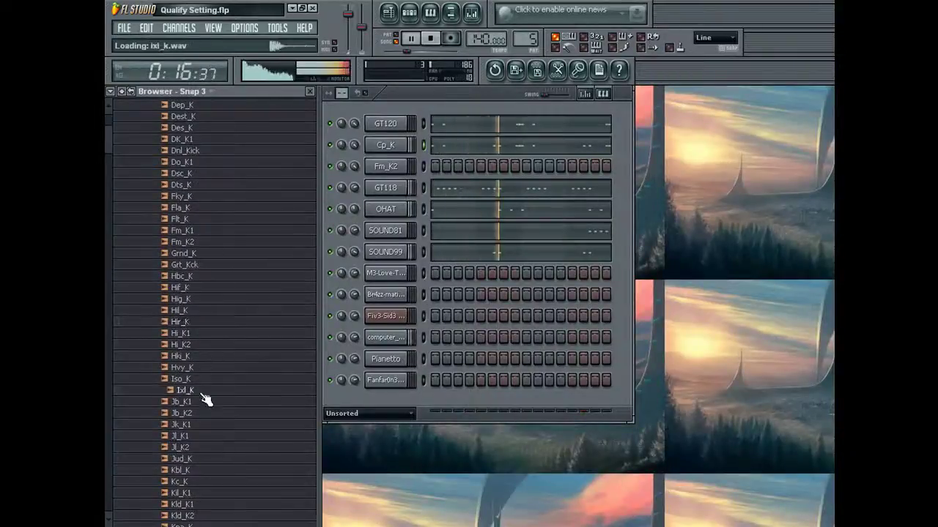
scroll(209, 382, "down", 3)
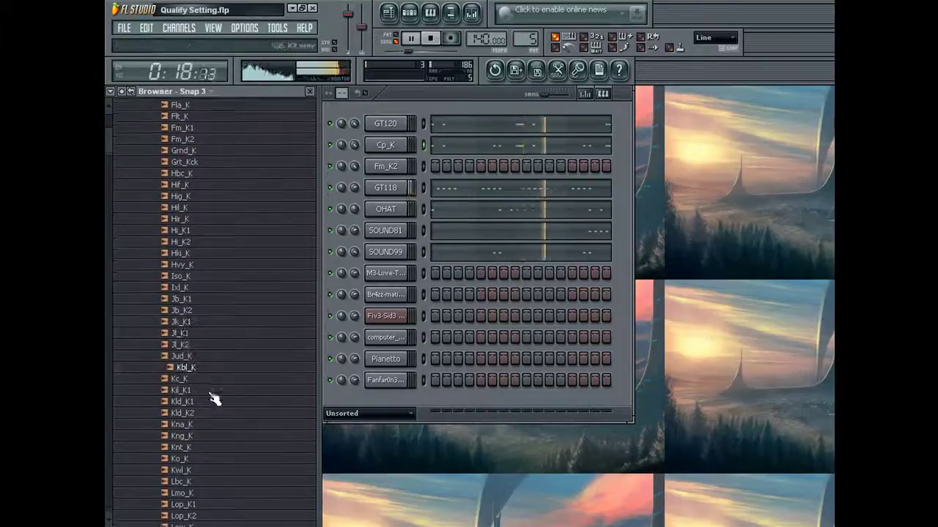
scroll(190, 427, "down", 4)
- Audition the samples in the Shakers folder and load Ml_Shk5 into a channel of the pattern
left_click_drag(106, 168, 156, 155)
left_click(207, 379)
left_click(210, 308)
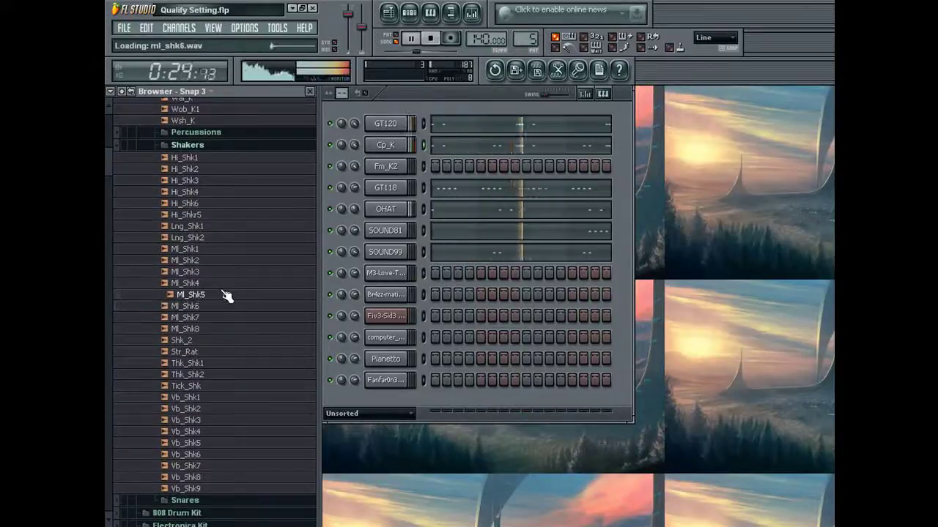
right_click(226, 295)
left_click(263, 306)
- Place four Ml_Shk5 notes on C5 two steps apart in the first half of bar 1, with varied velocities
left_click(429, 16)
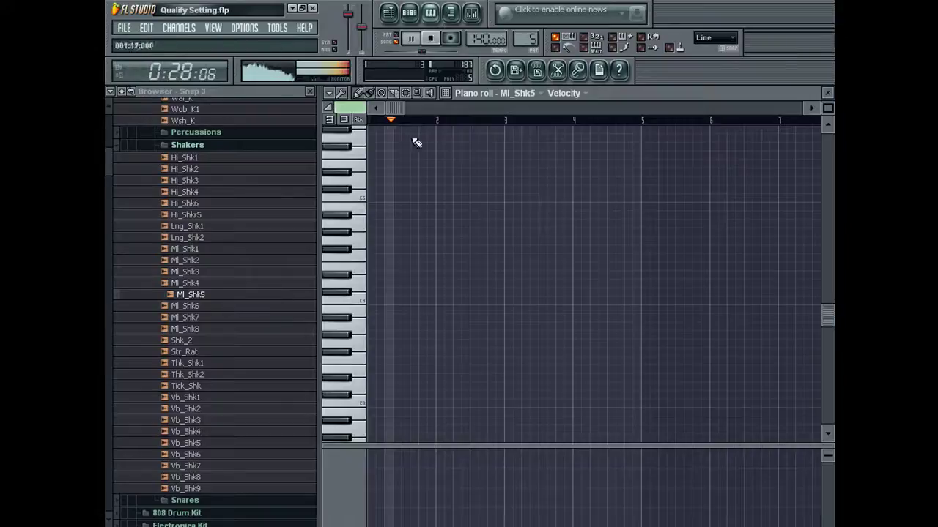
left_click(375, 199)
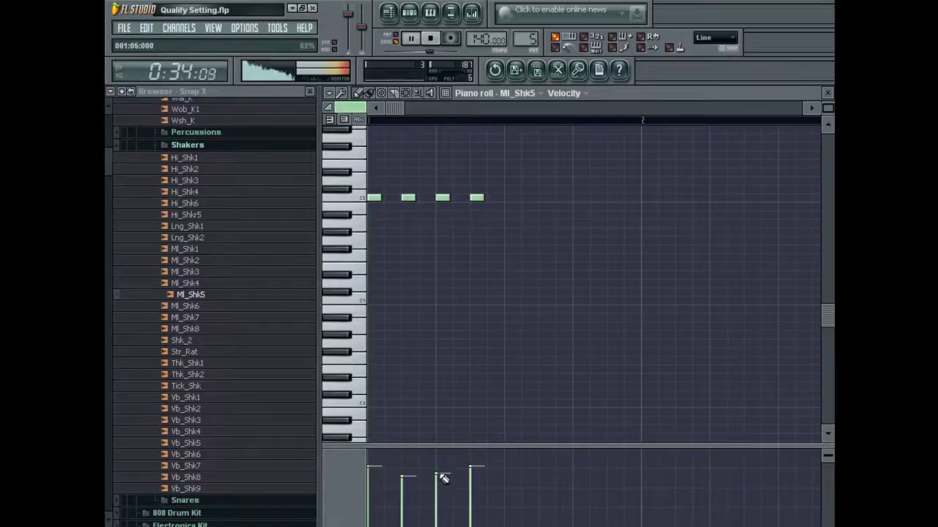
left_click(471, 484)
- Duplicate the four-note shaker figure repeatedly on C5 until it fills all four bars
key("ctrl+a")
left_click_drag(395, 110, 462, 109)
key("ctrl+b")
left_click_drag(536, 199, 401, 199)
left_click_drag(427, 109, 544, 109)
key("ctrl+b")
- Set snapping to (none) and add an extra shaker note on C5 between the last two notes of bar 4
left_click(710, 39)
left_click(707, 84)
left_click(405, 202)
key("space")
left_click_drag(544, 108, 616, 110)
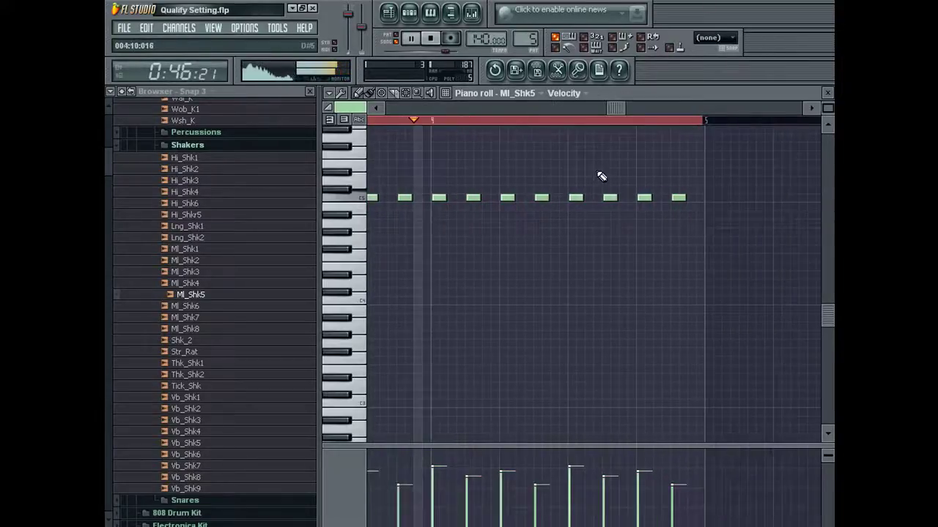
left_click(621, 199)
right_click(624, 201)
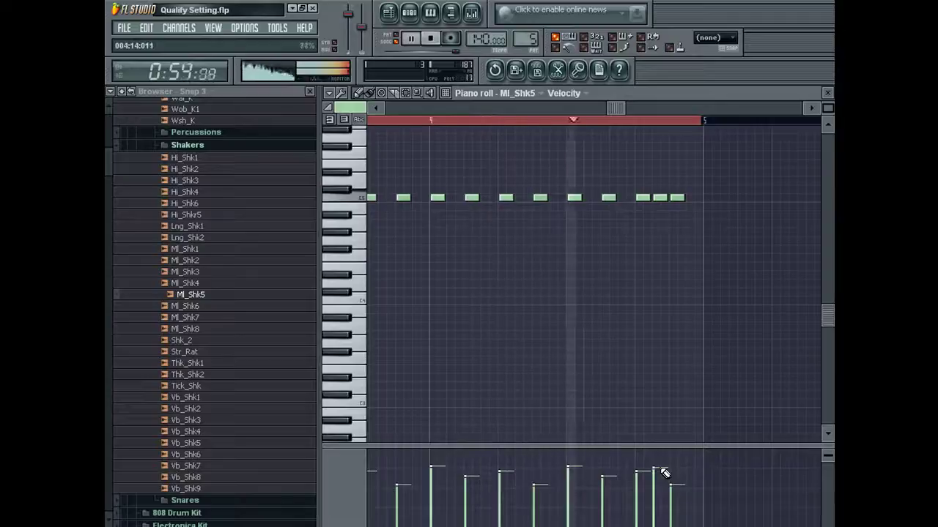
- Set snapping back to Line and shape the velocities of bar 4's last three shaker notes into a rising ramp
left_click(705, 41)
left_click(712, 53)
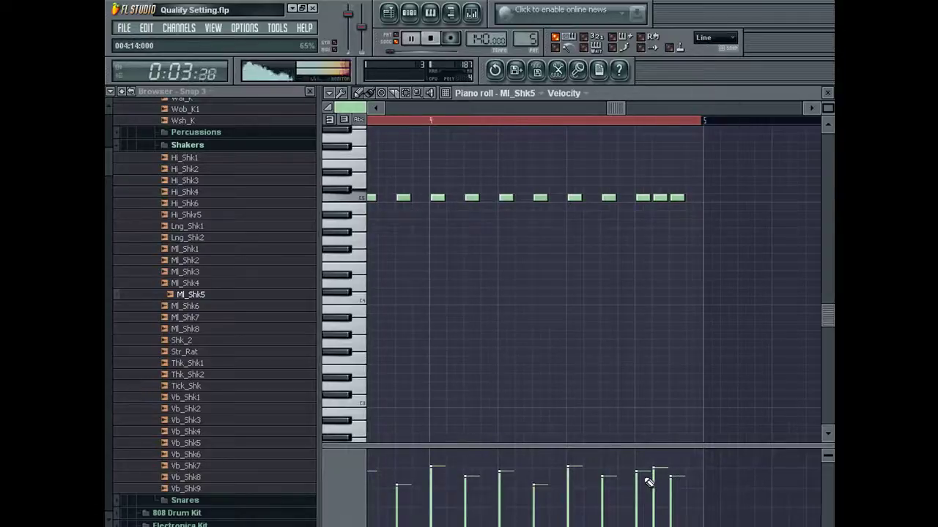
left_click_drag(655, 474, 689, 470)
- Replace the last two shaker notes of bar 2 with a copy of bar 4's closing three notes, and open the playlist
left_click_drag(636, 122, 702, 121)
left_click_drag(623, 110, 529, 112)
right_click(462, 197)
right_click(428, 197)
key("ctrl+v")
left_click_drag(702, 197, 444, 194)
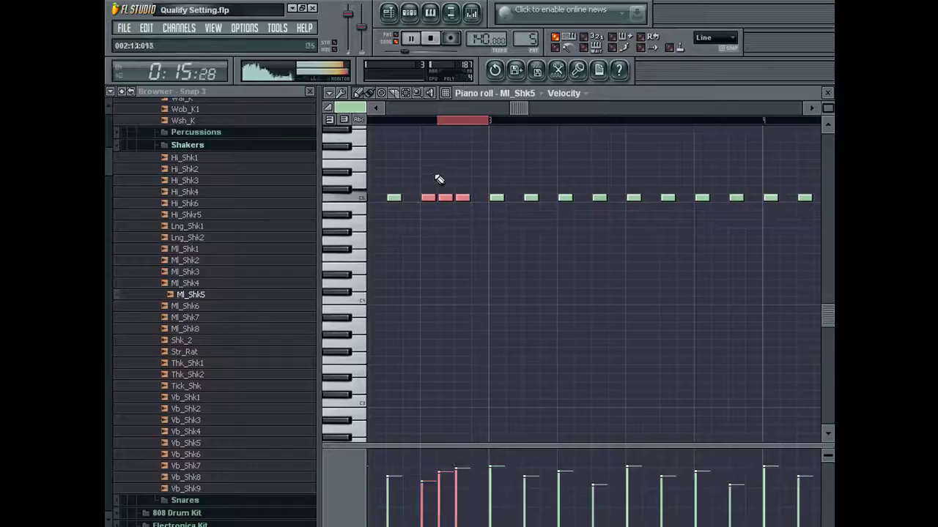
key("Escape")
key("F5")
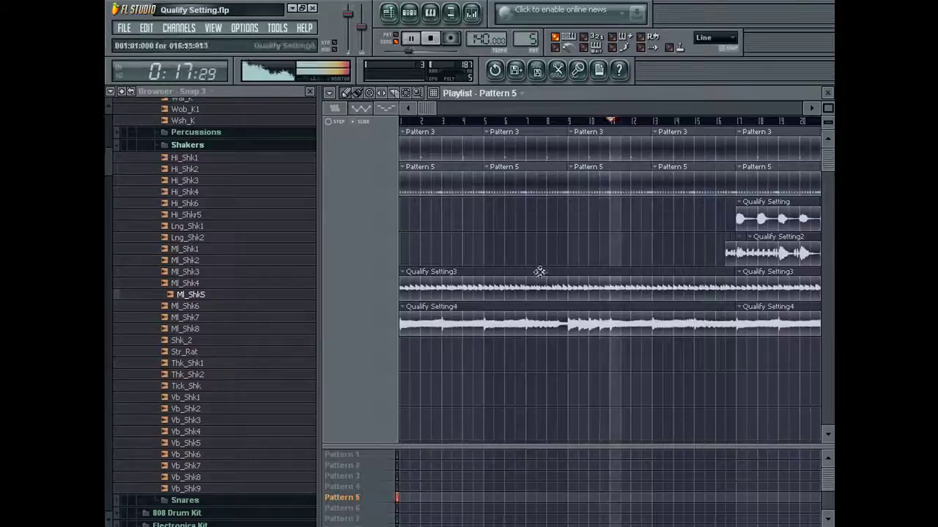